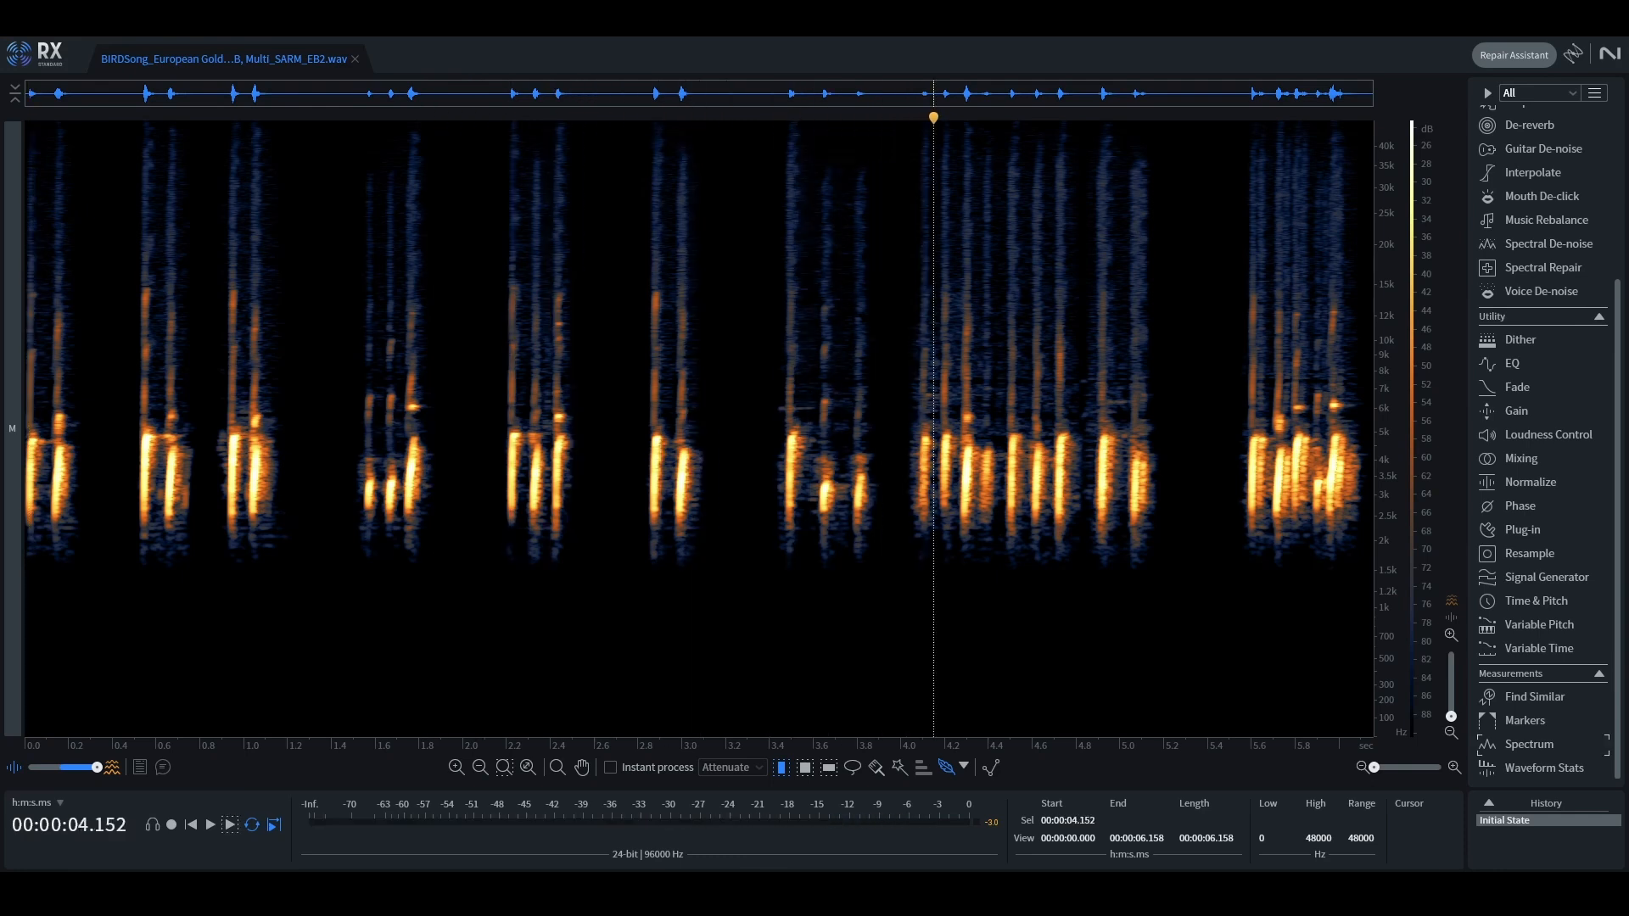
Step: Place the playhead on the chirp at about 0.55 s, enlarge that chirp in the spectrogram and open the Spectrum Analyzer
left_click(138, 398)
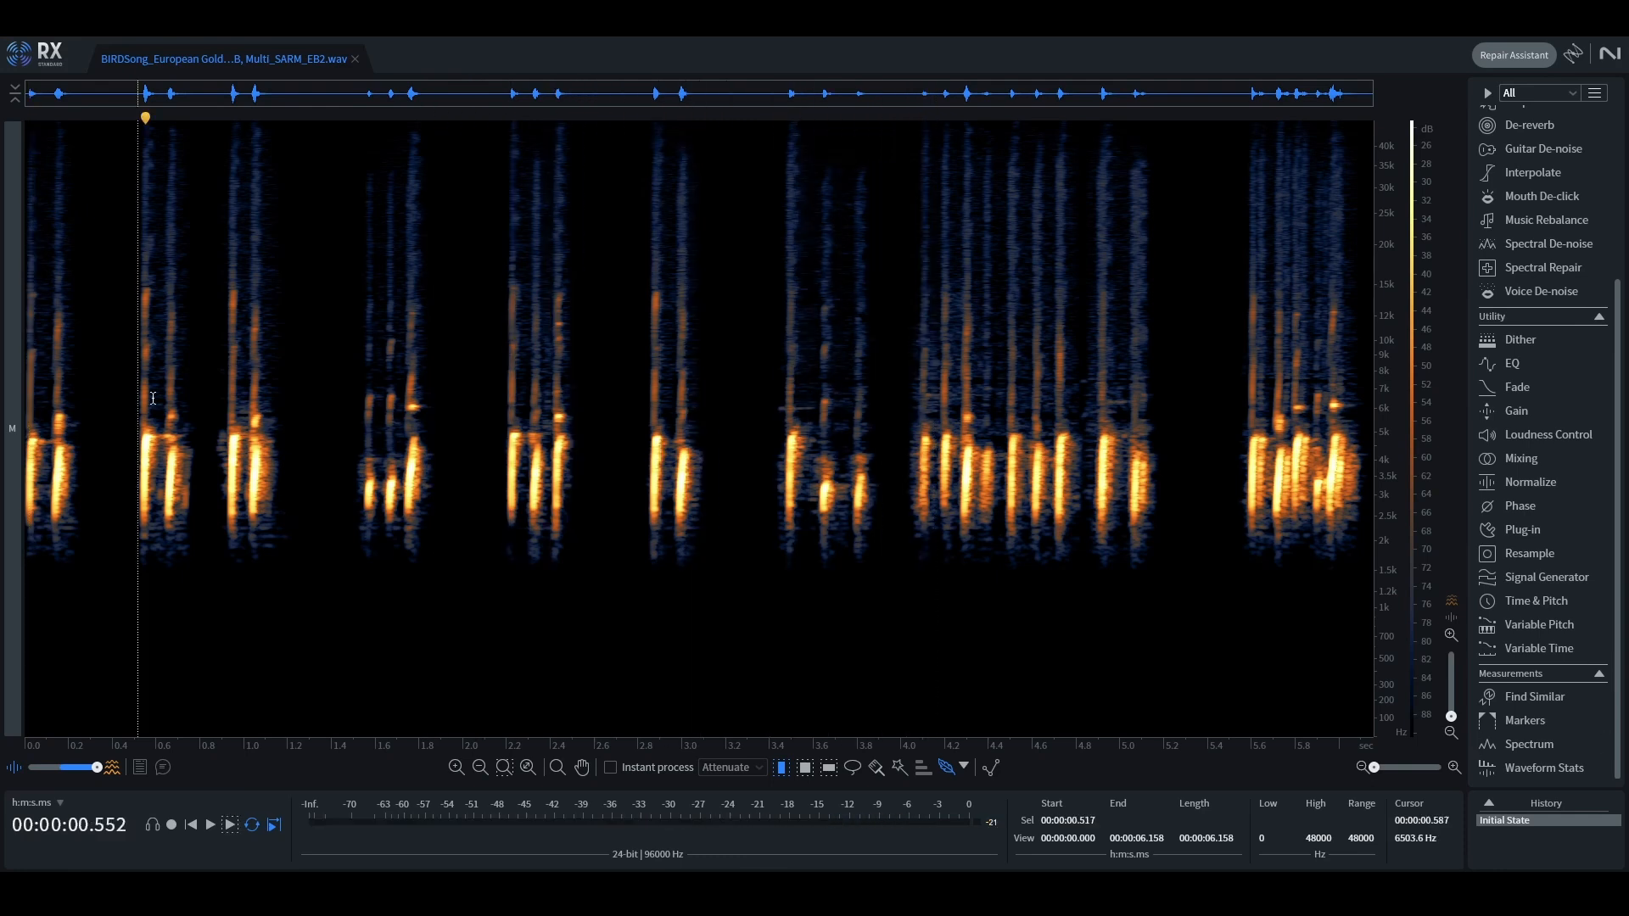
scroll(128, 478, "up", 10)
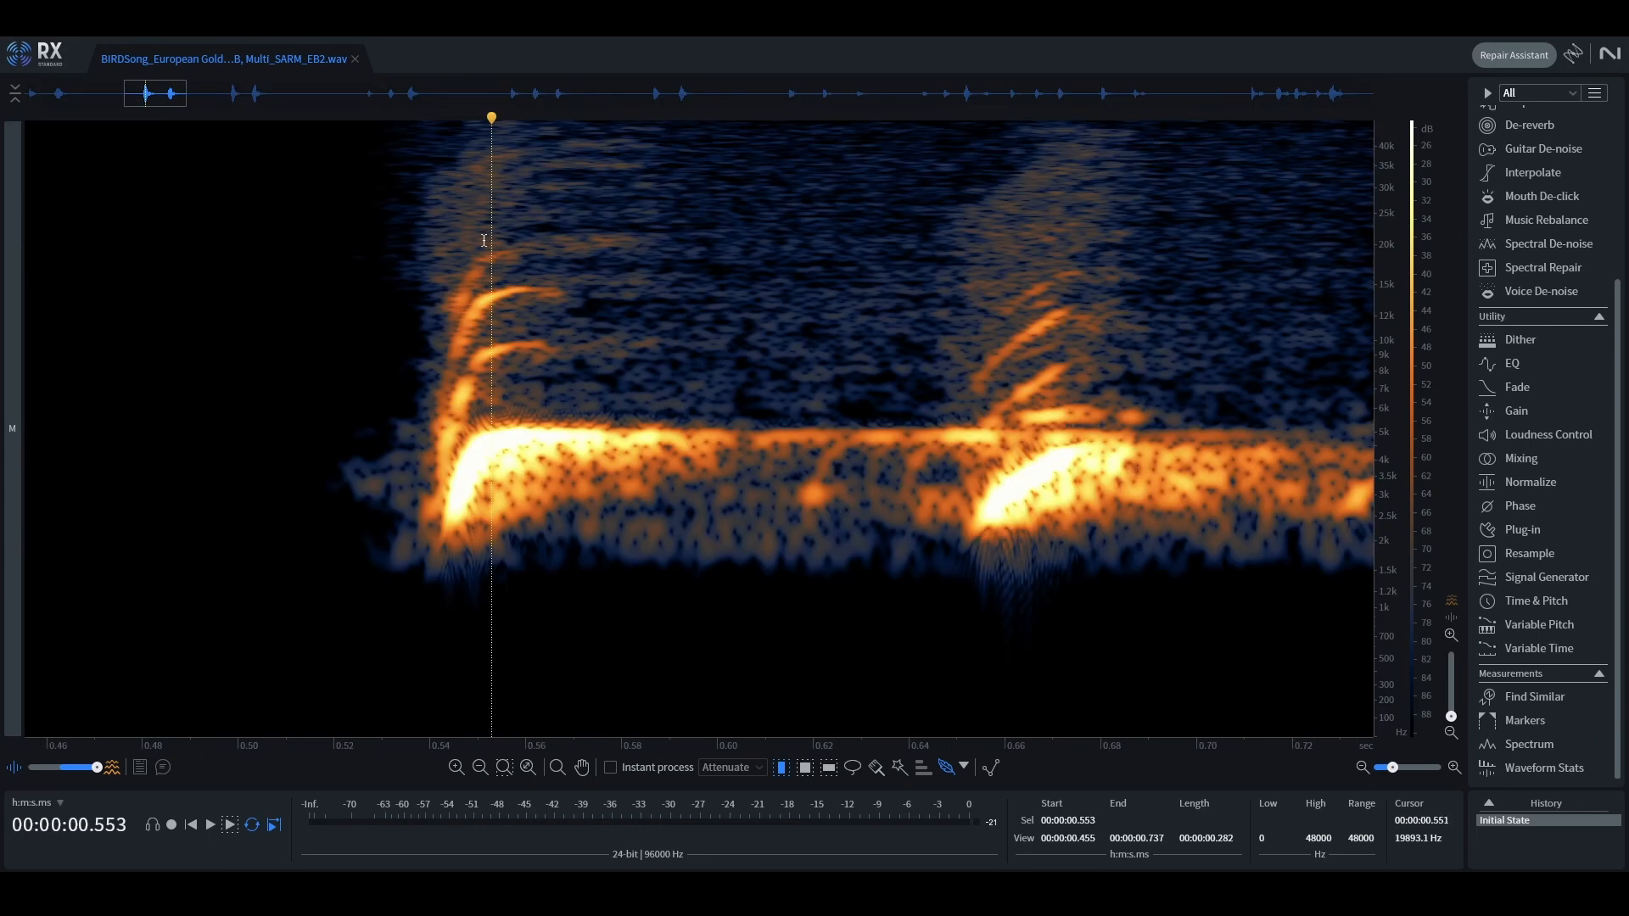
left_click(1528, 744)
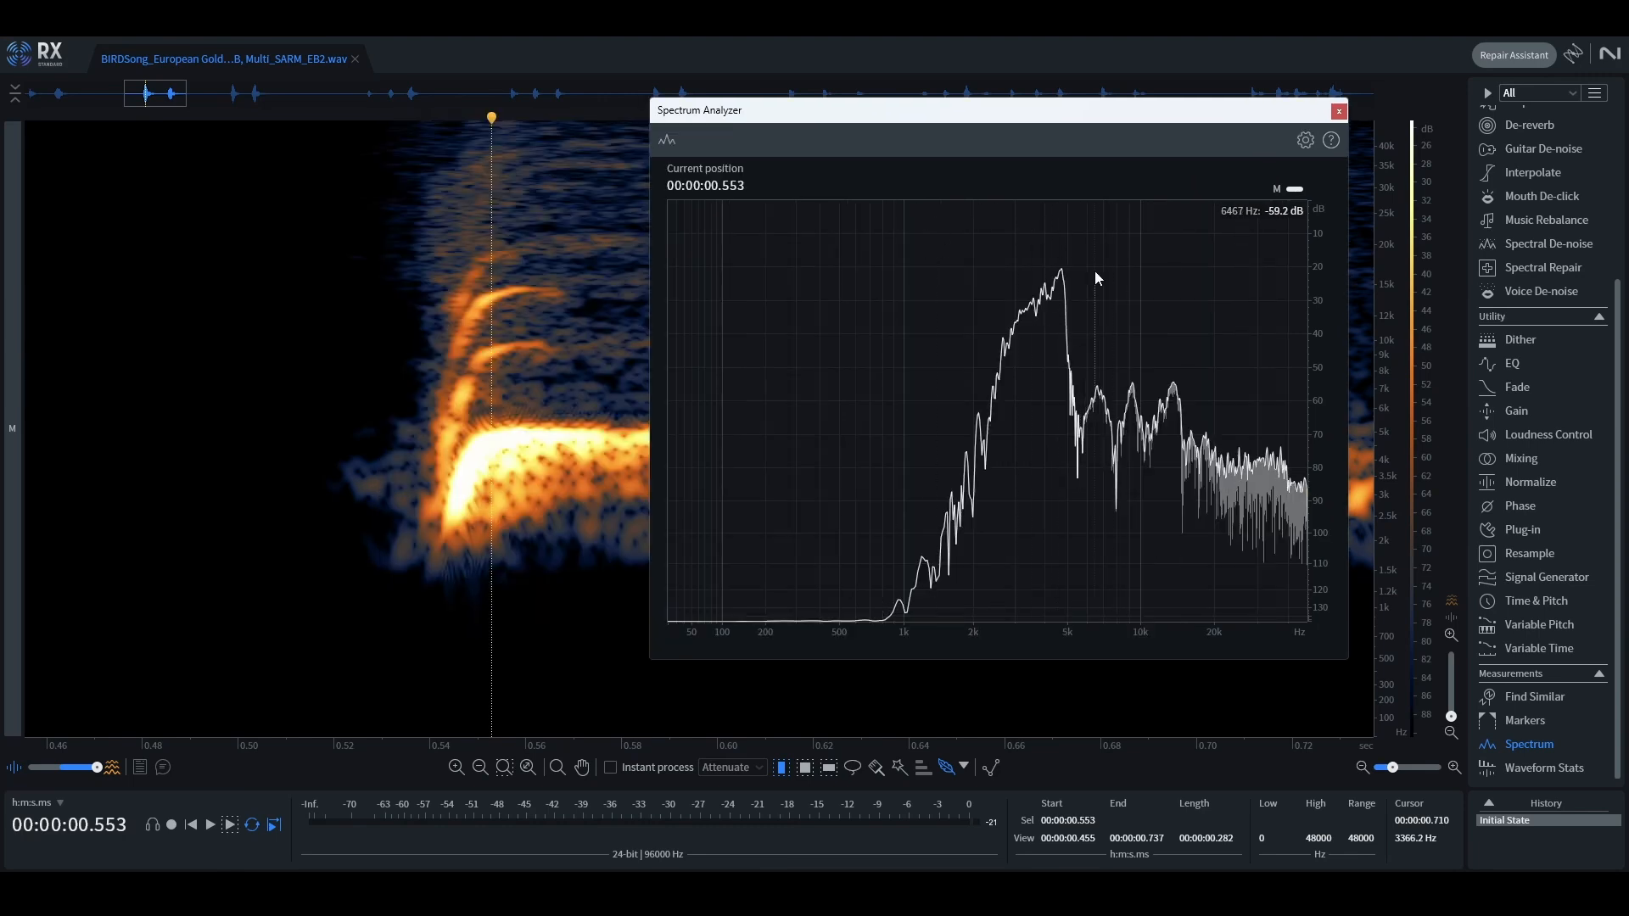
Step: Set the Spectrum Analyzer's FFT size to 512
left_click(1304, 140)
left_click(1174, 238)
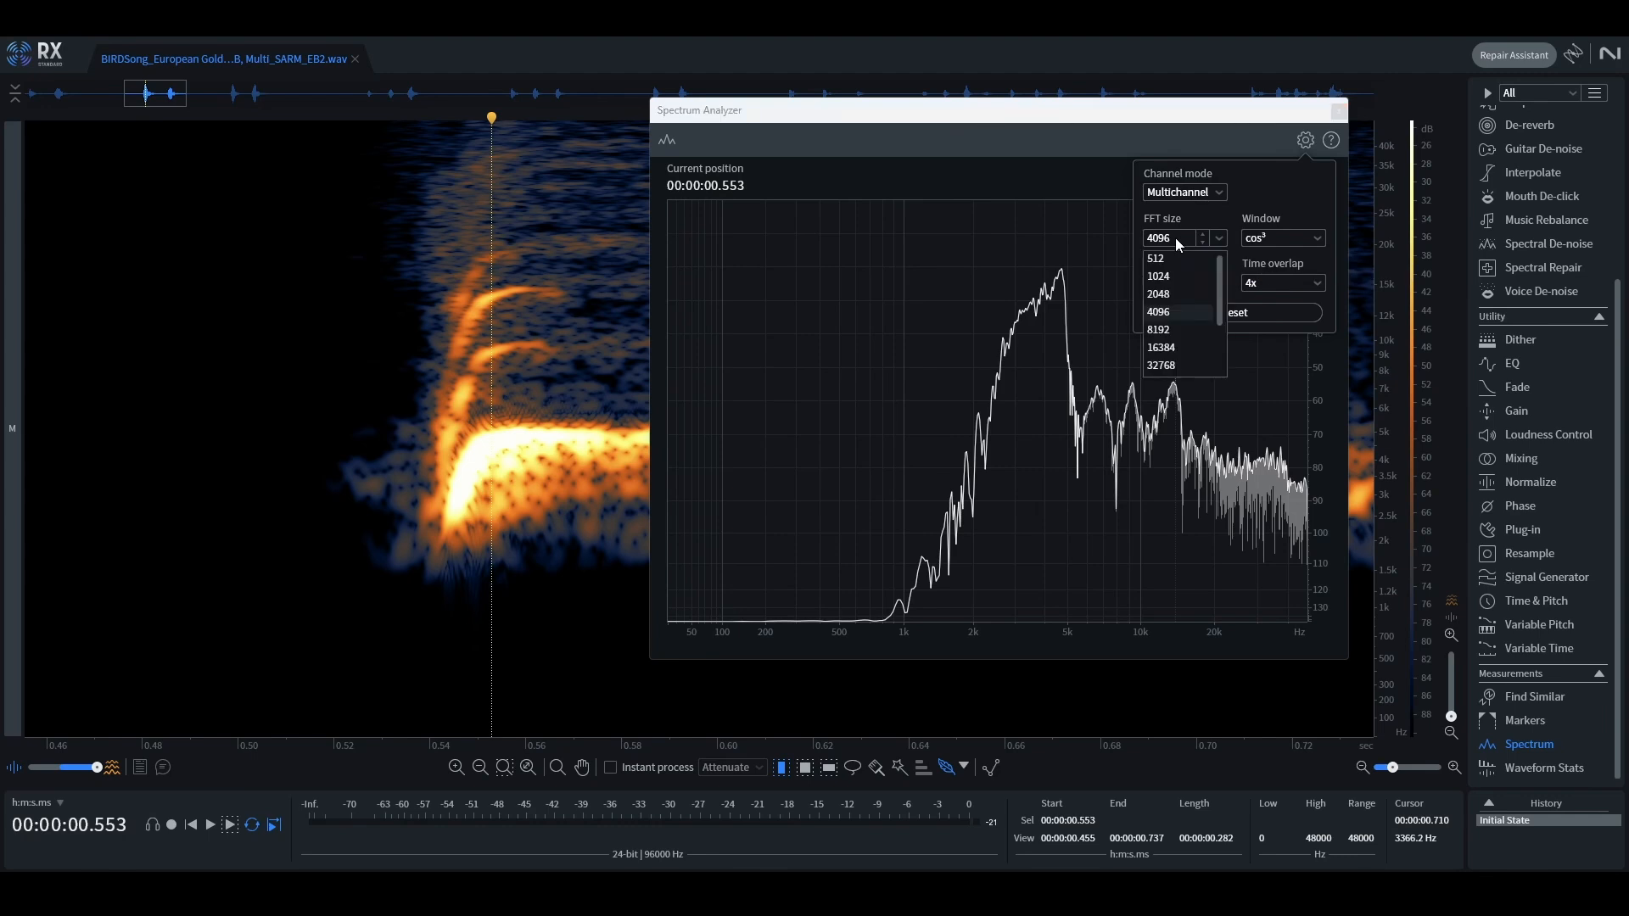
left_click(1174, 260)
left_click(1037, 205)
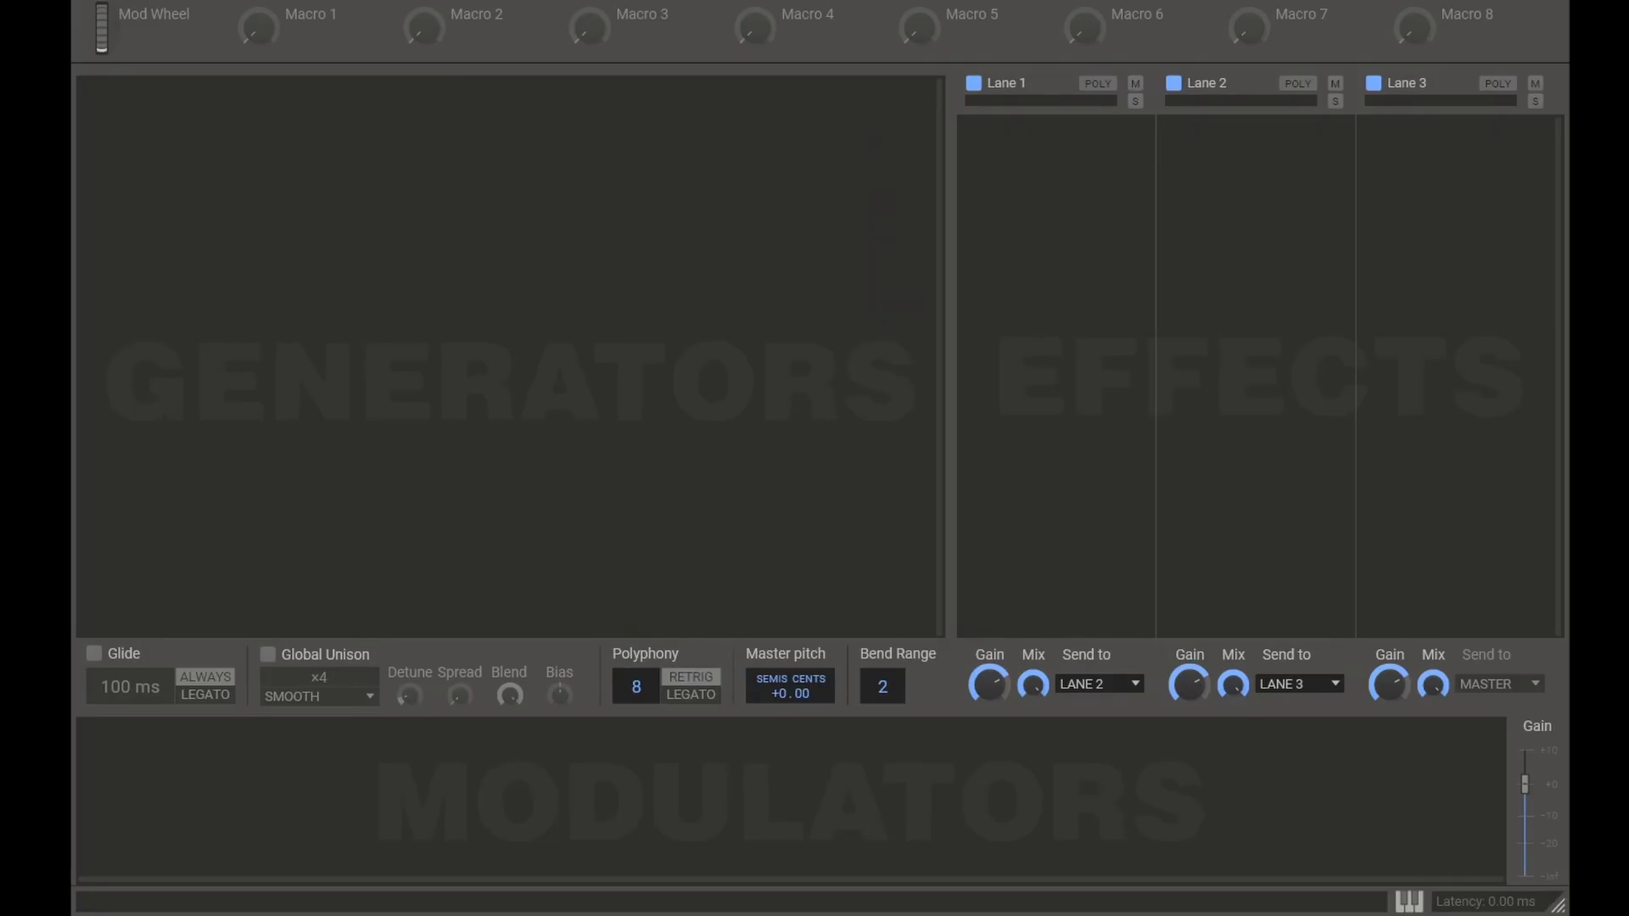
Step: In Phase Plant, add a Wavetable generator to the empty patch and open its wavetable for editing
left_click(392, 164)
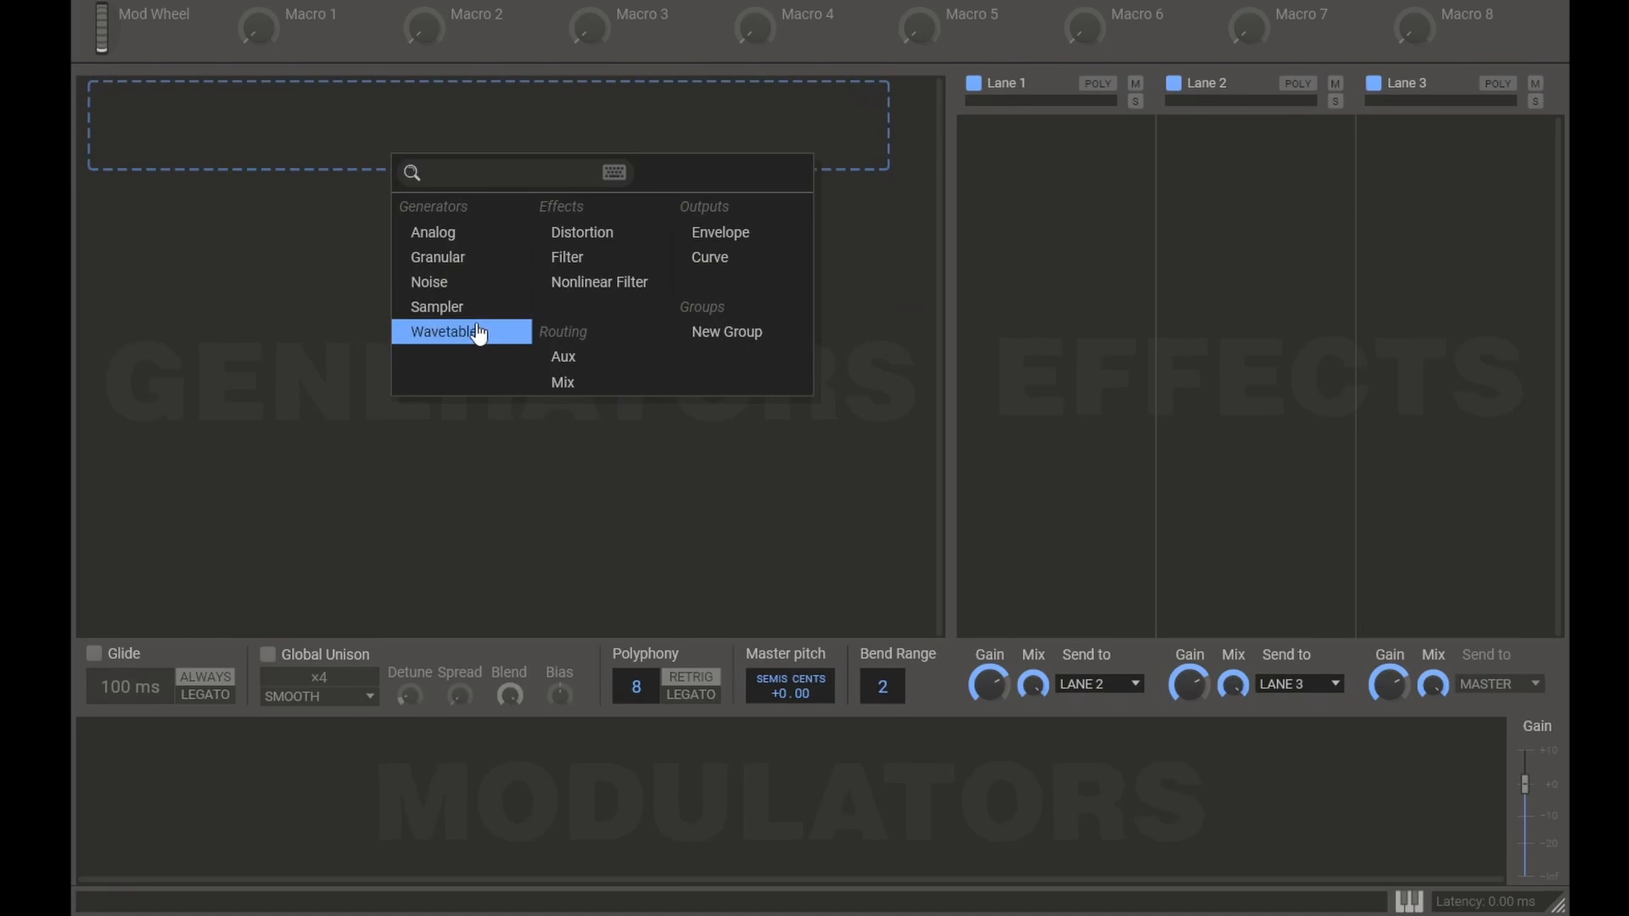
left_click(474, 330)
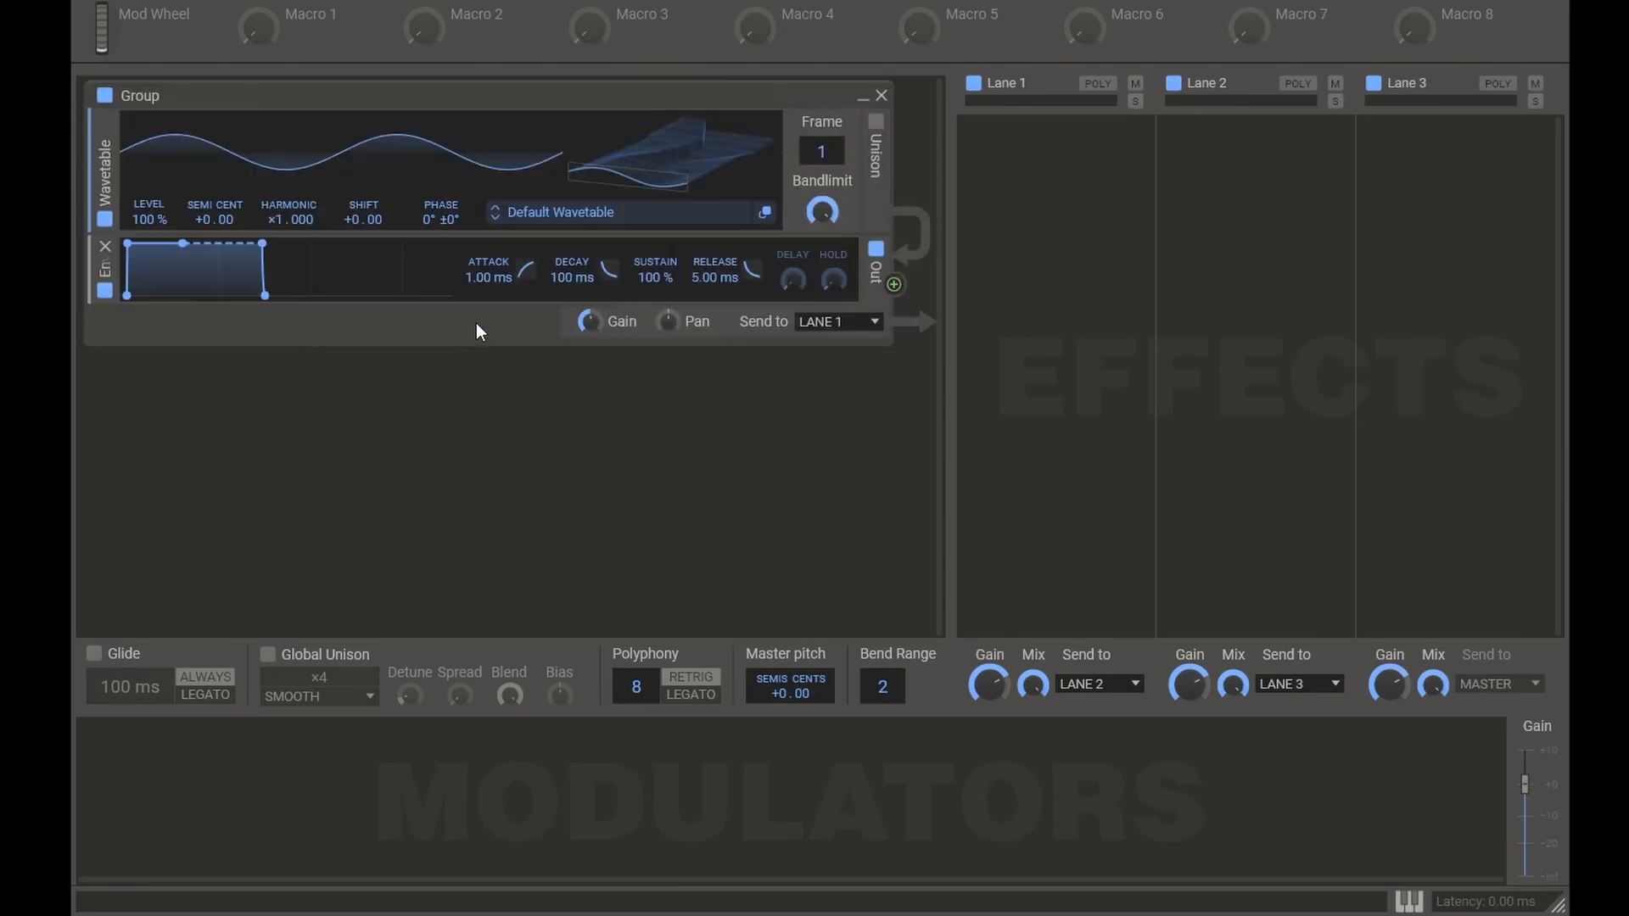
left_click(767, 217)
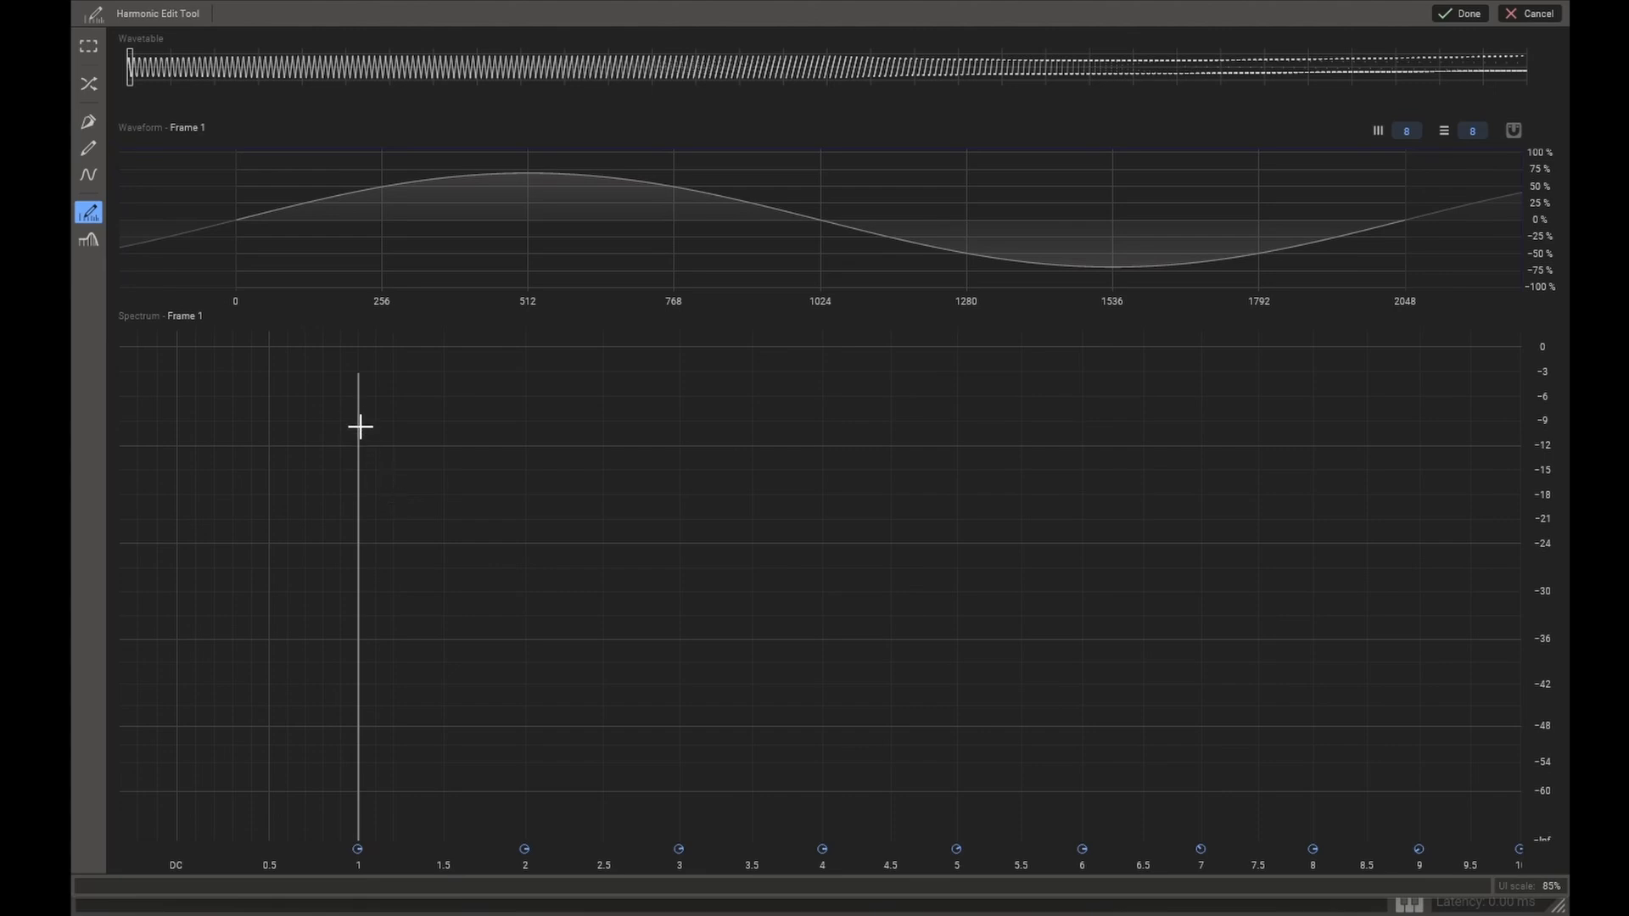
Step: Draw frame 1's harmonics: first about -7 dB, second about -41 dB, third about -40 dB, with quieter levels falling off from the fourth up
left_click_drag(358, 408, 358, 400)
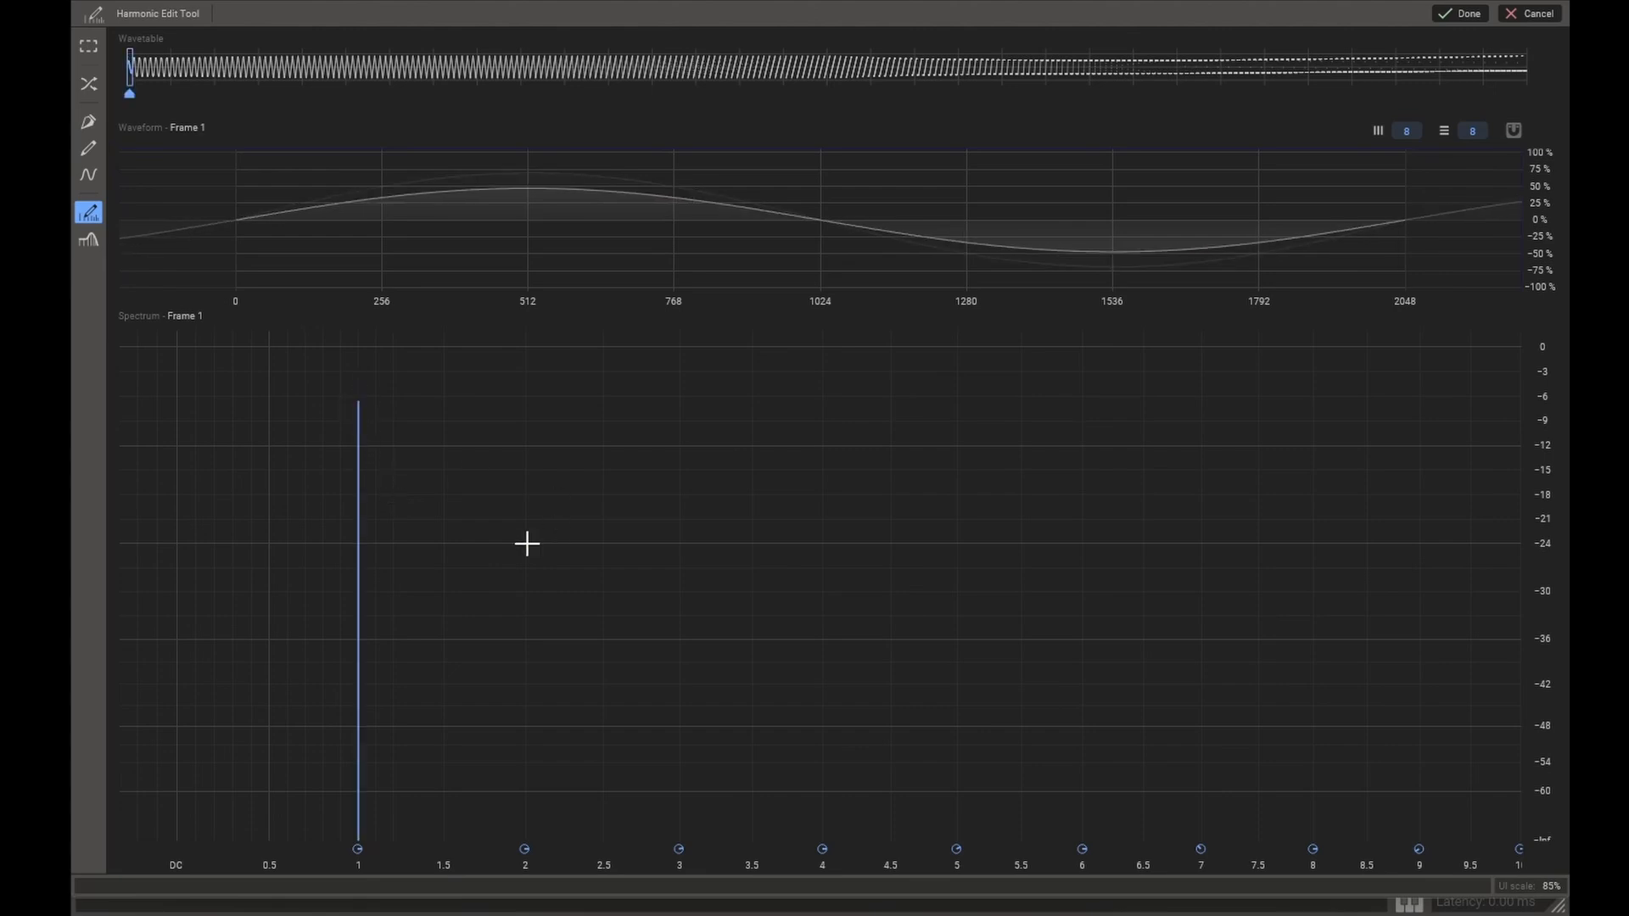
left_click(524, 676)
left_click(679, 666)
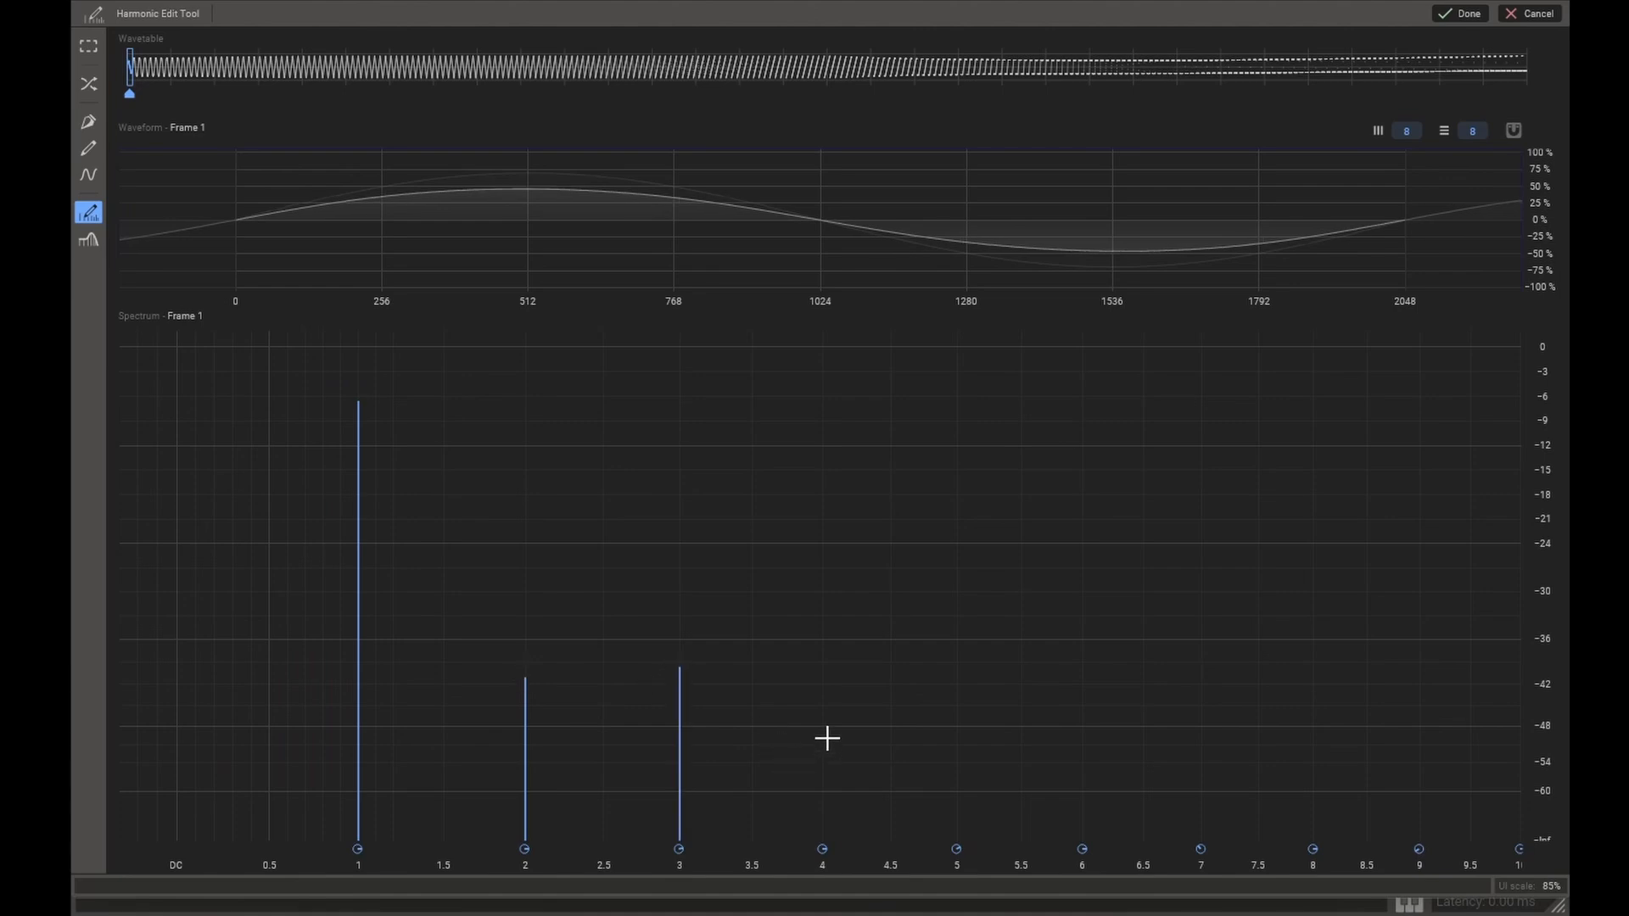
left_click_drag(824, 718, 1105, 822)
left_click_drag(1231, 844, 1134, 821)
Step: Apply the wavetable edit and set the oscillator's Harmonic multiplier to ×0.000
scroll(1218, 744, "down", 2)
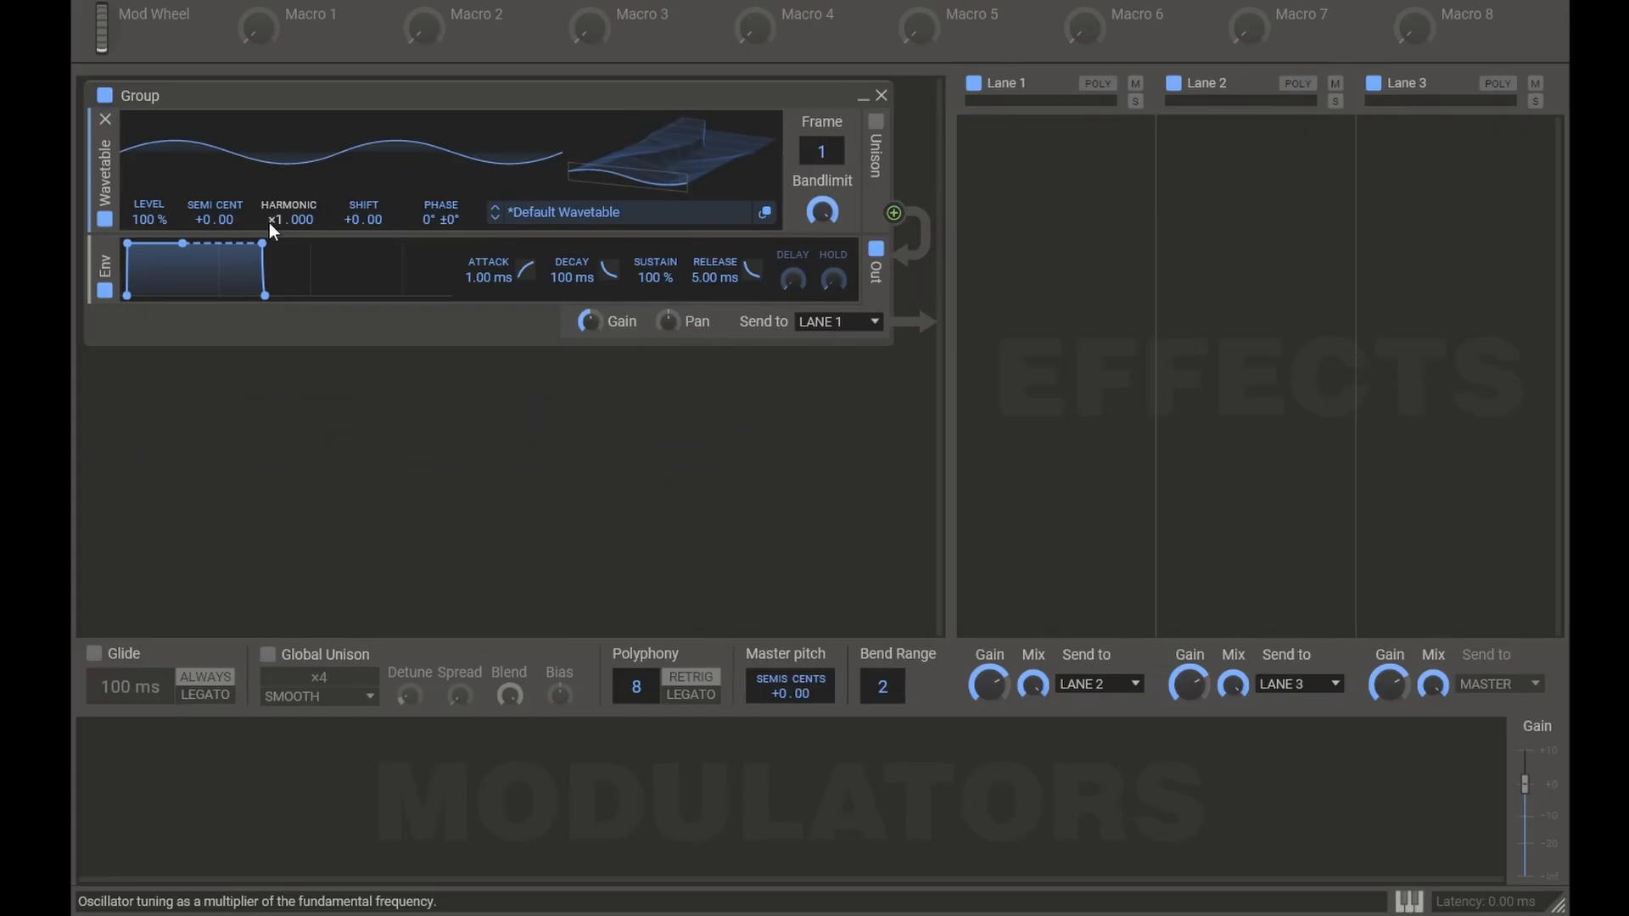
scroll(268, 223, "down", 1)
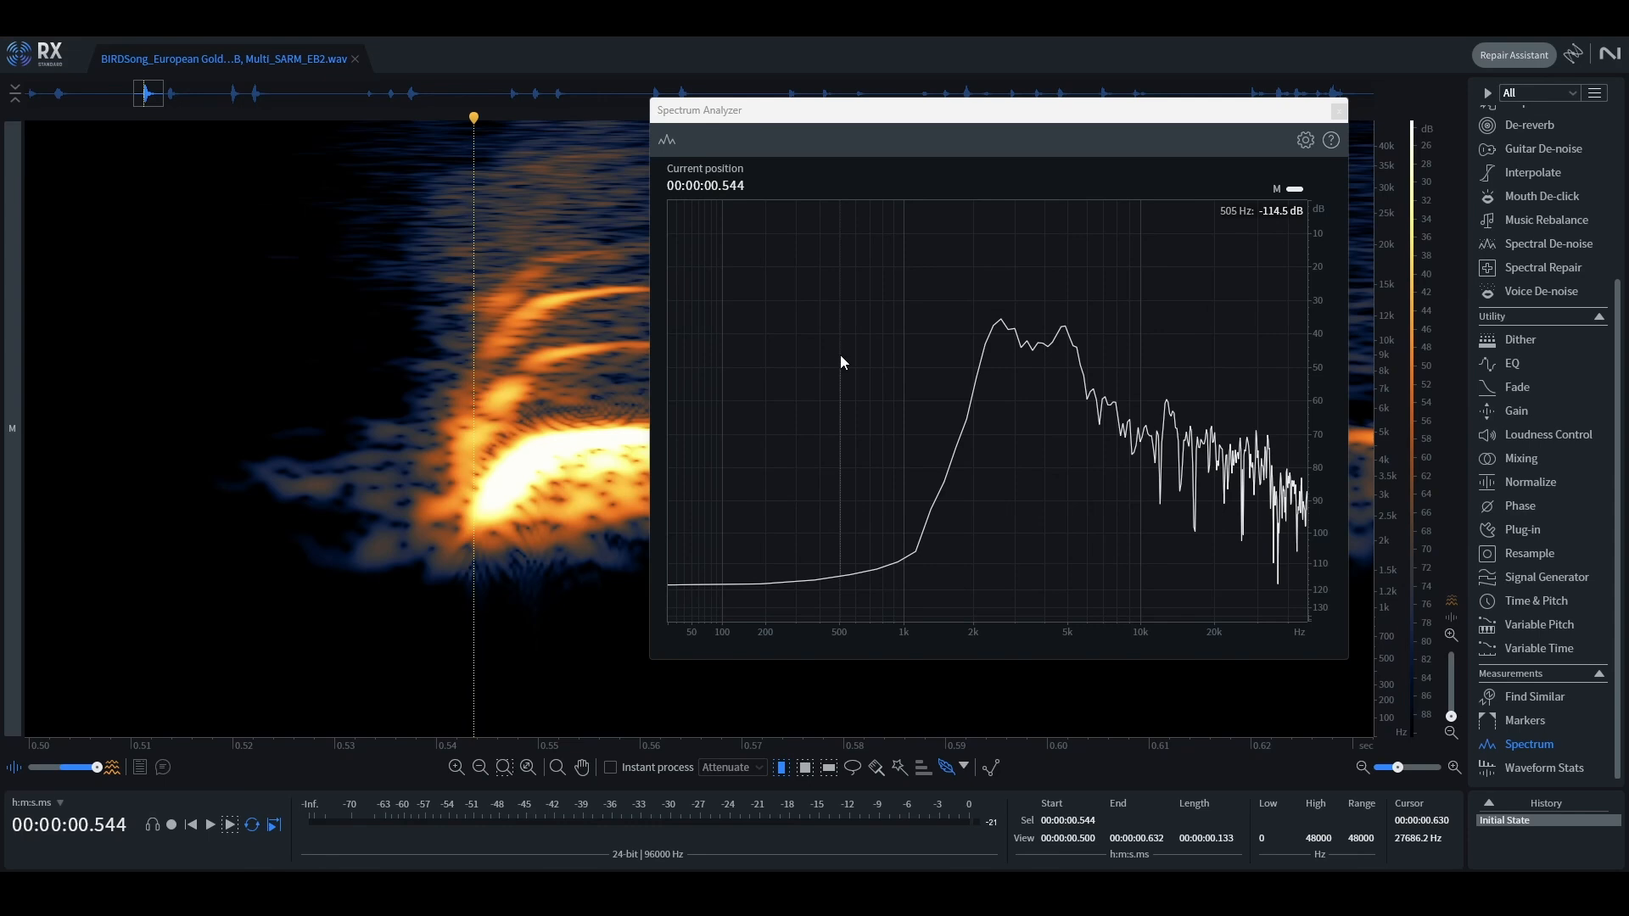
Step: Switch to RX and measure the peak frequency at the start of the chirp, at about 0.544 s
scroll(462, 518, "up", 2)
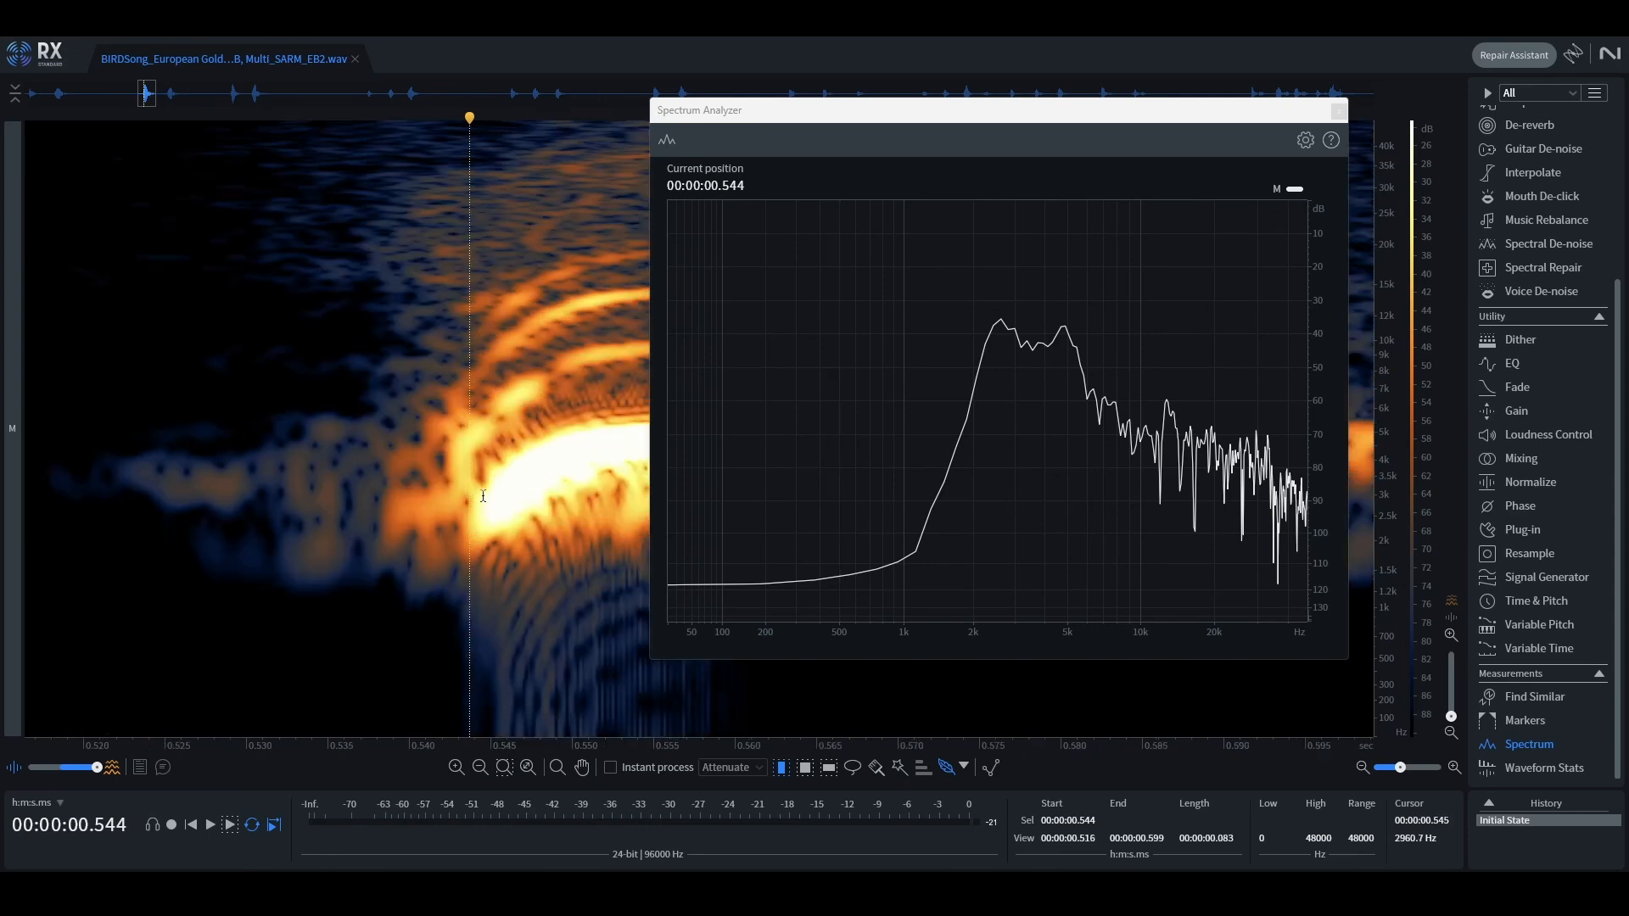
left_click(475, 497)
mouse_move(994, 283)
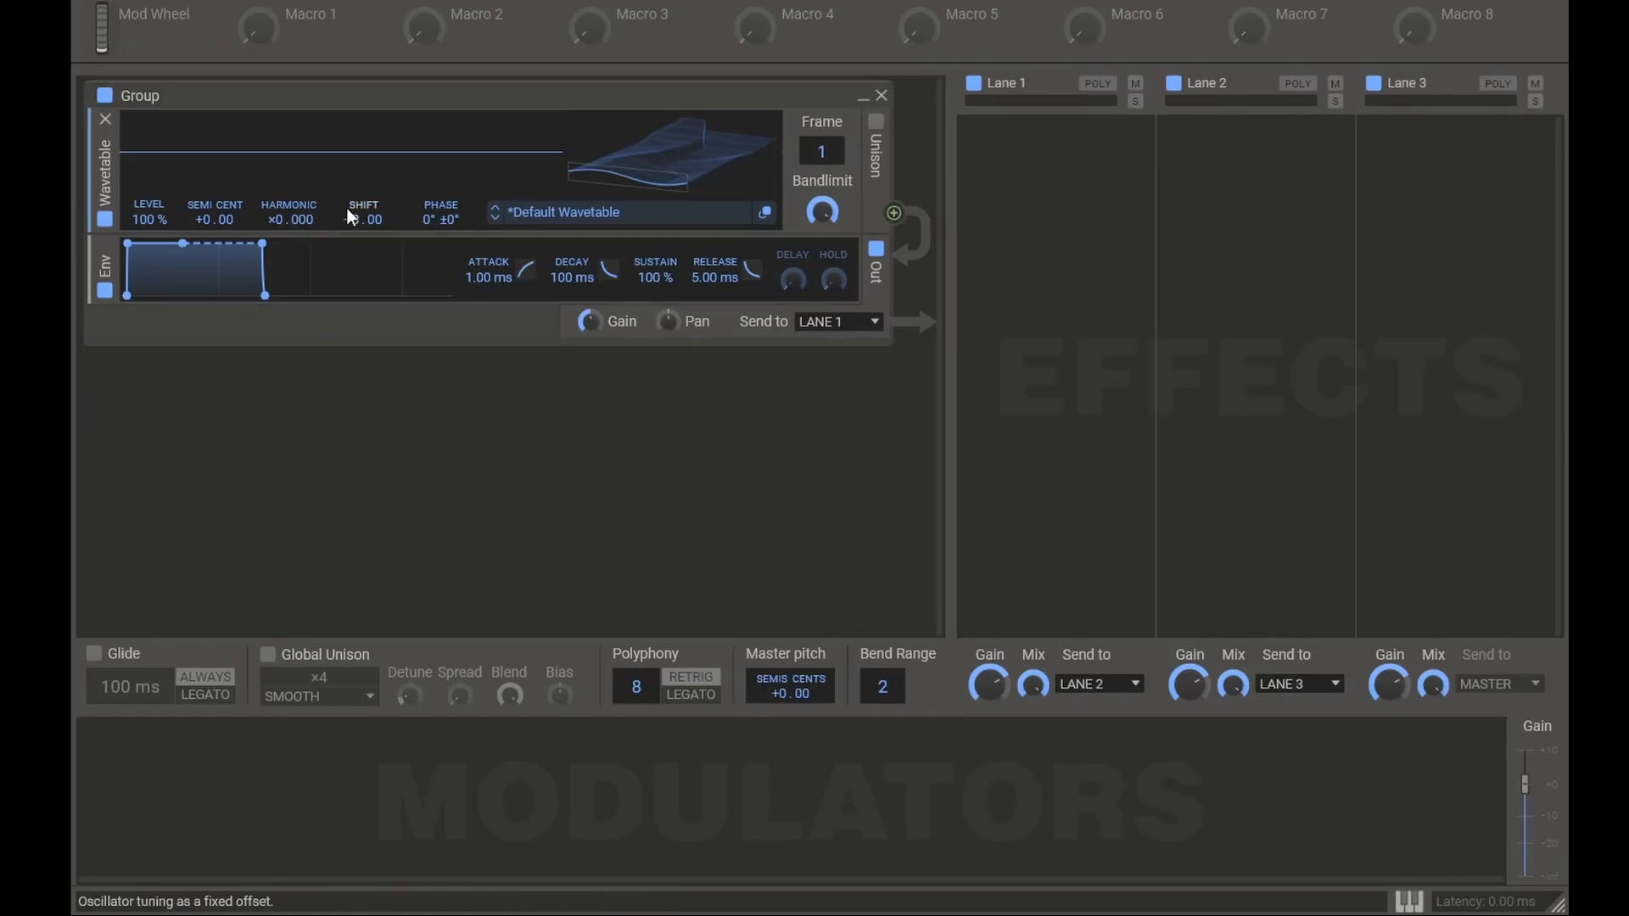
Step: In Phase Plant, set the wavetable oscillator's Shift to 2670 Hz
right_click(349, 217)
type("2670 Hz")
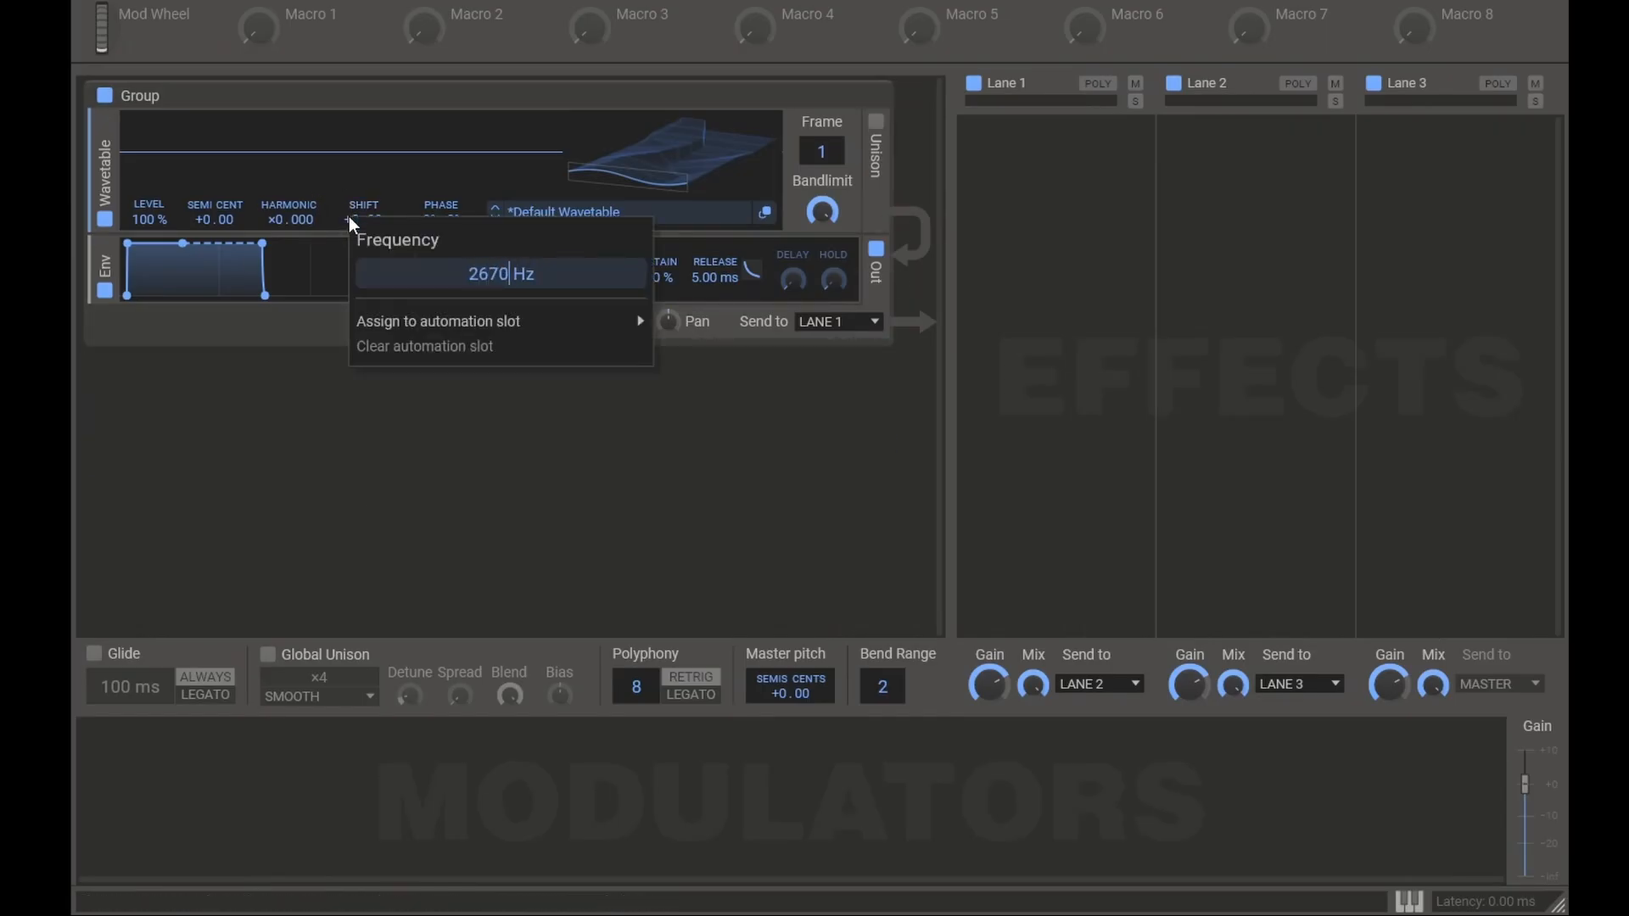
key("Return")
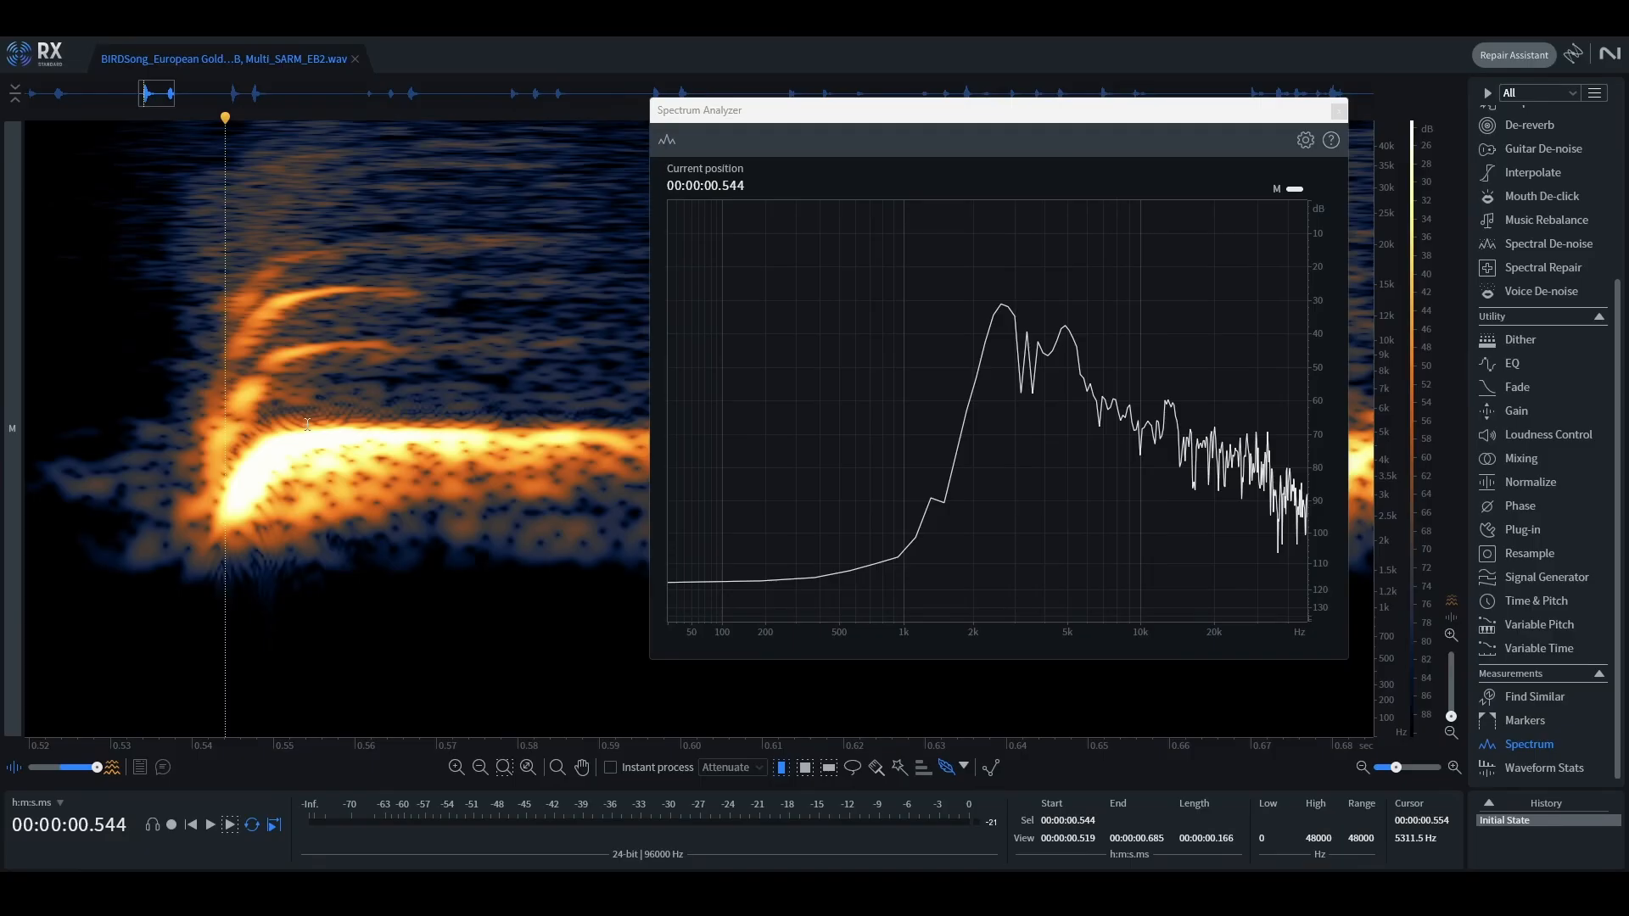
Step: In RX, measure the peak frequency on the chirp's upper plateau, at about 0.560 s
left_click(308, 415)
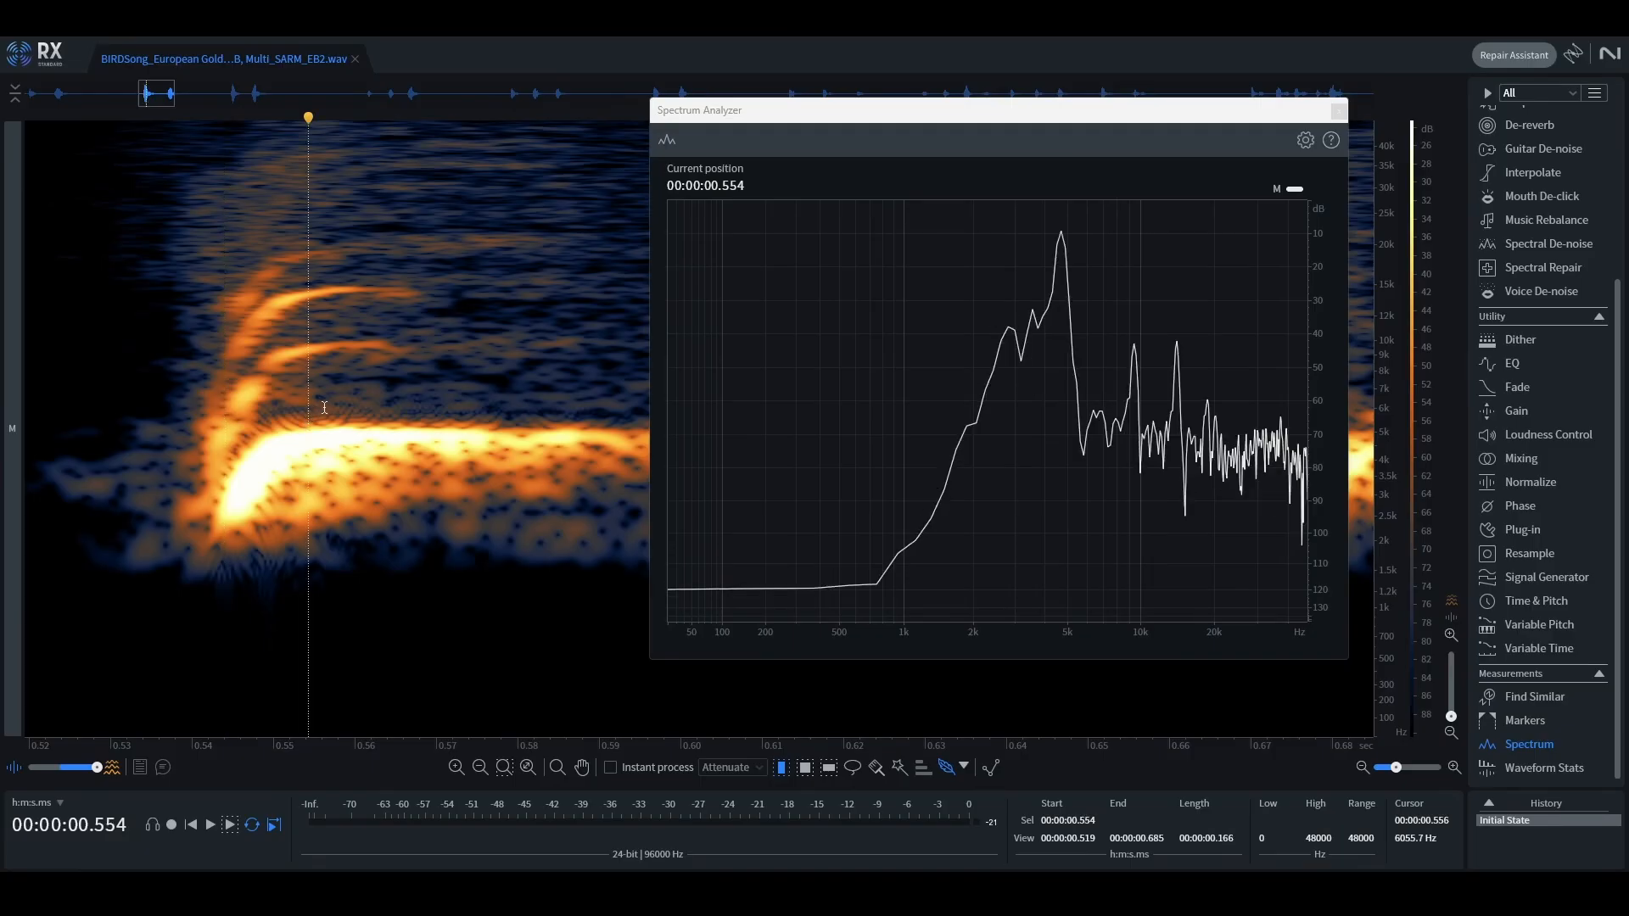
left_click(355, 408)
mouse_move(1064, 258)
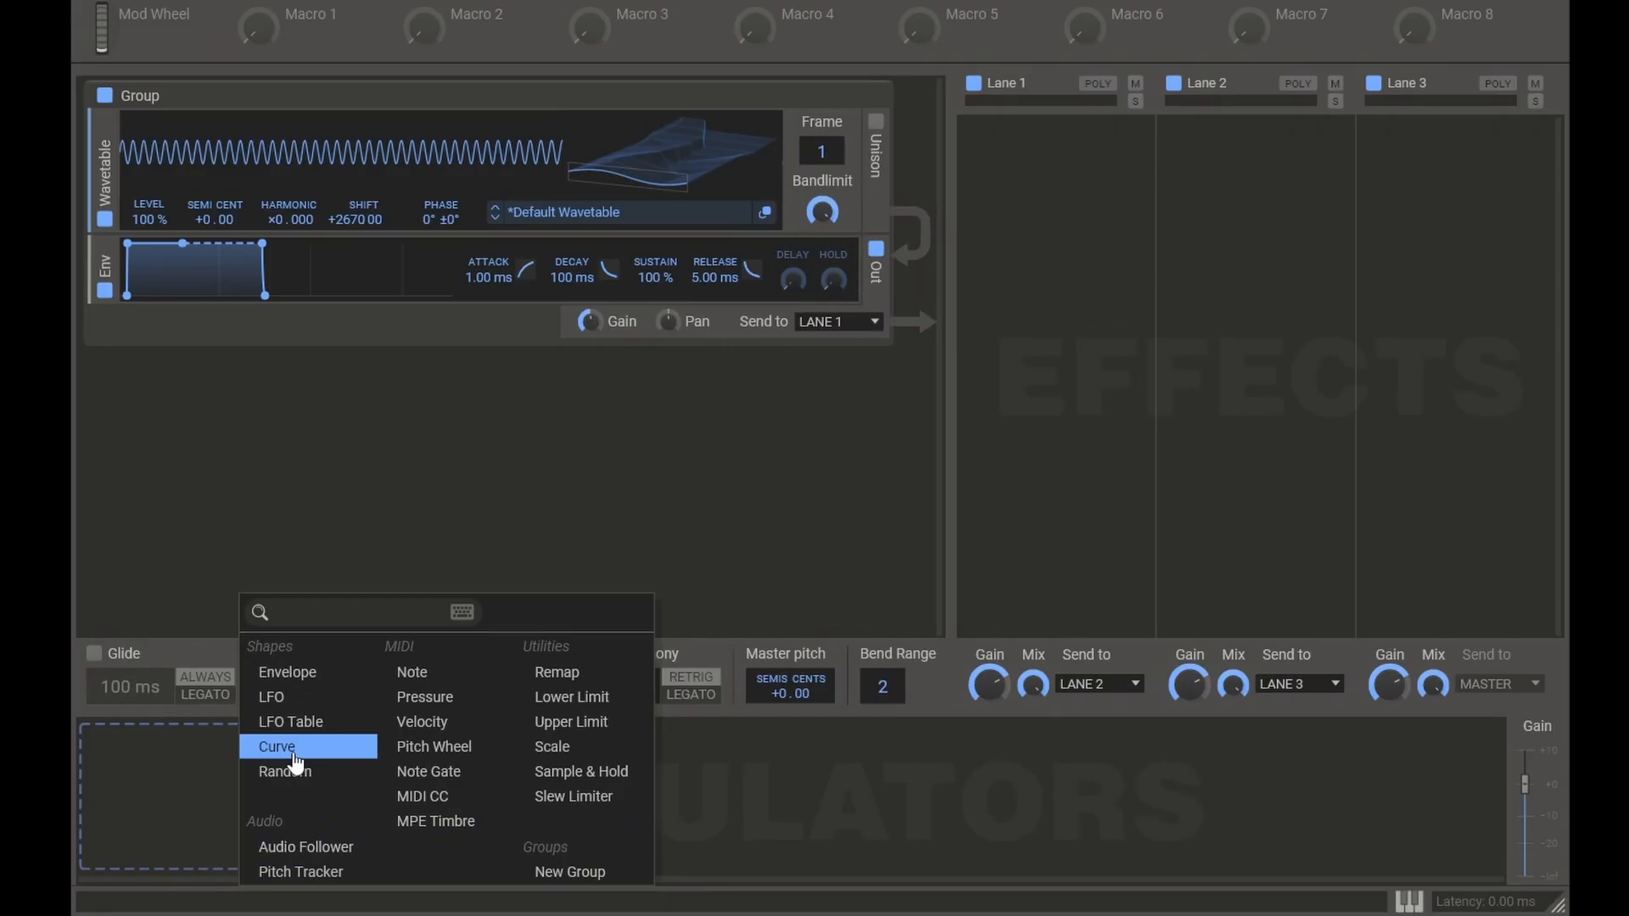
Step: In Phase Plant, add a Curve modulator, route it to the oscillator's Shift and set the target frequency of the modulation range
left_click(296, 759)
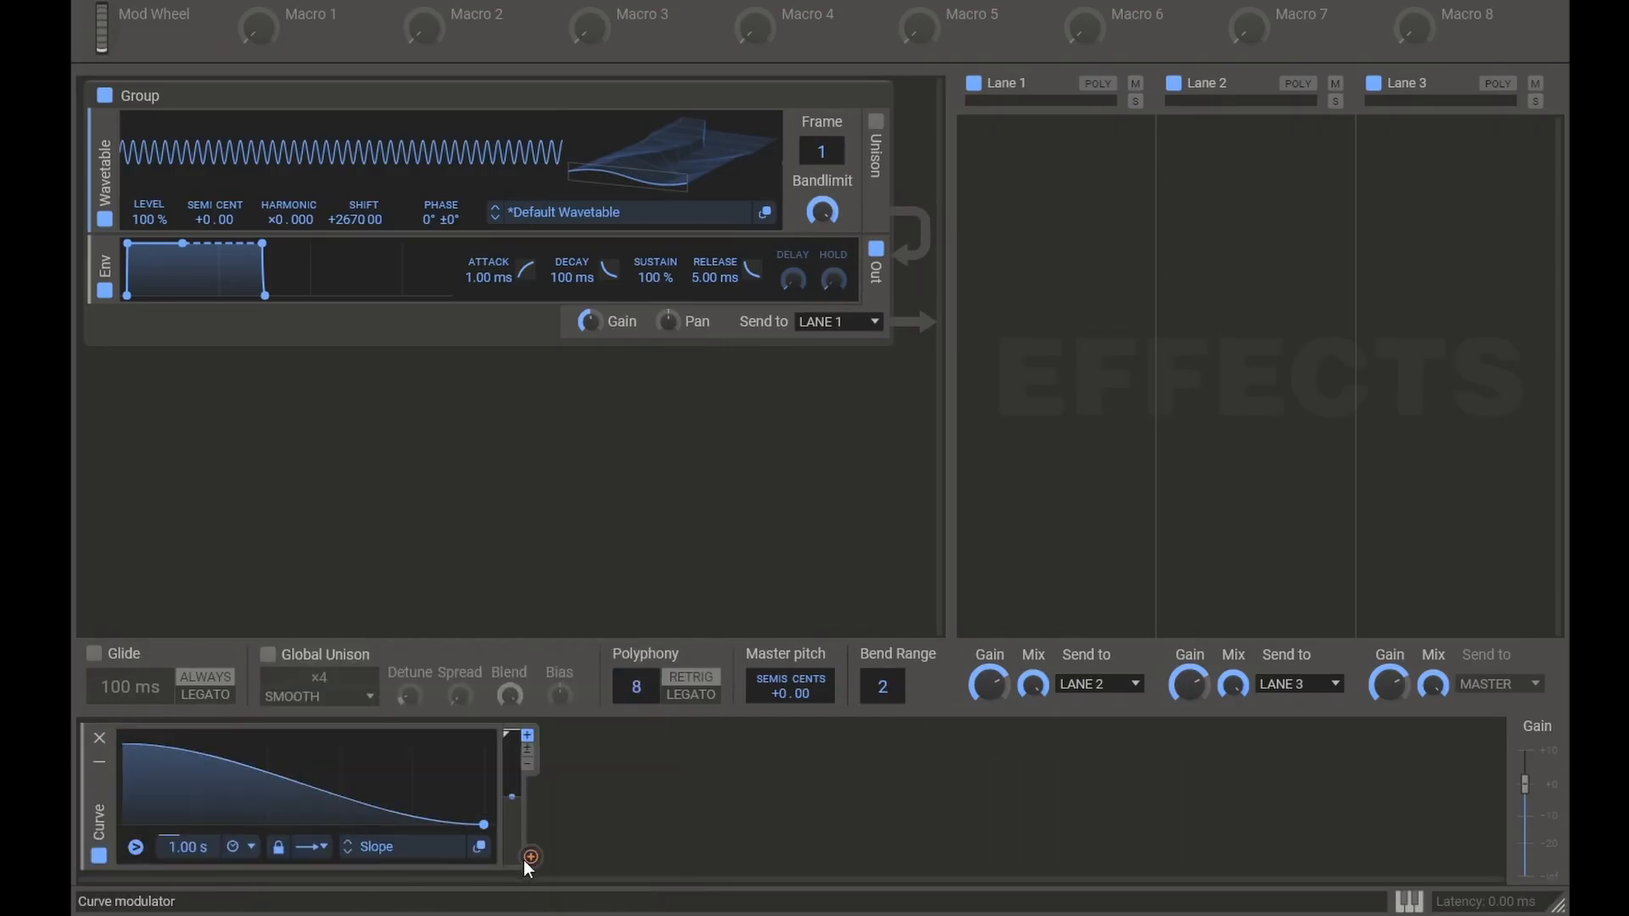
left_click_drag(524, 859, 366, 236)
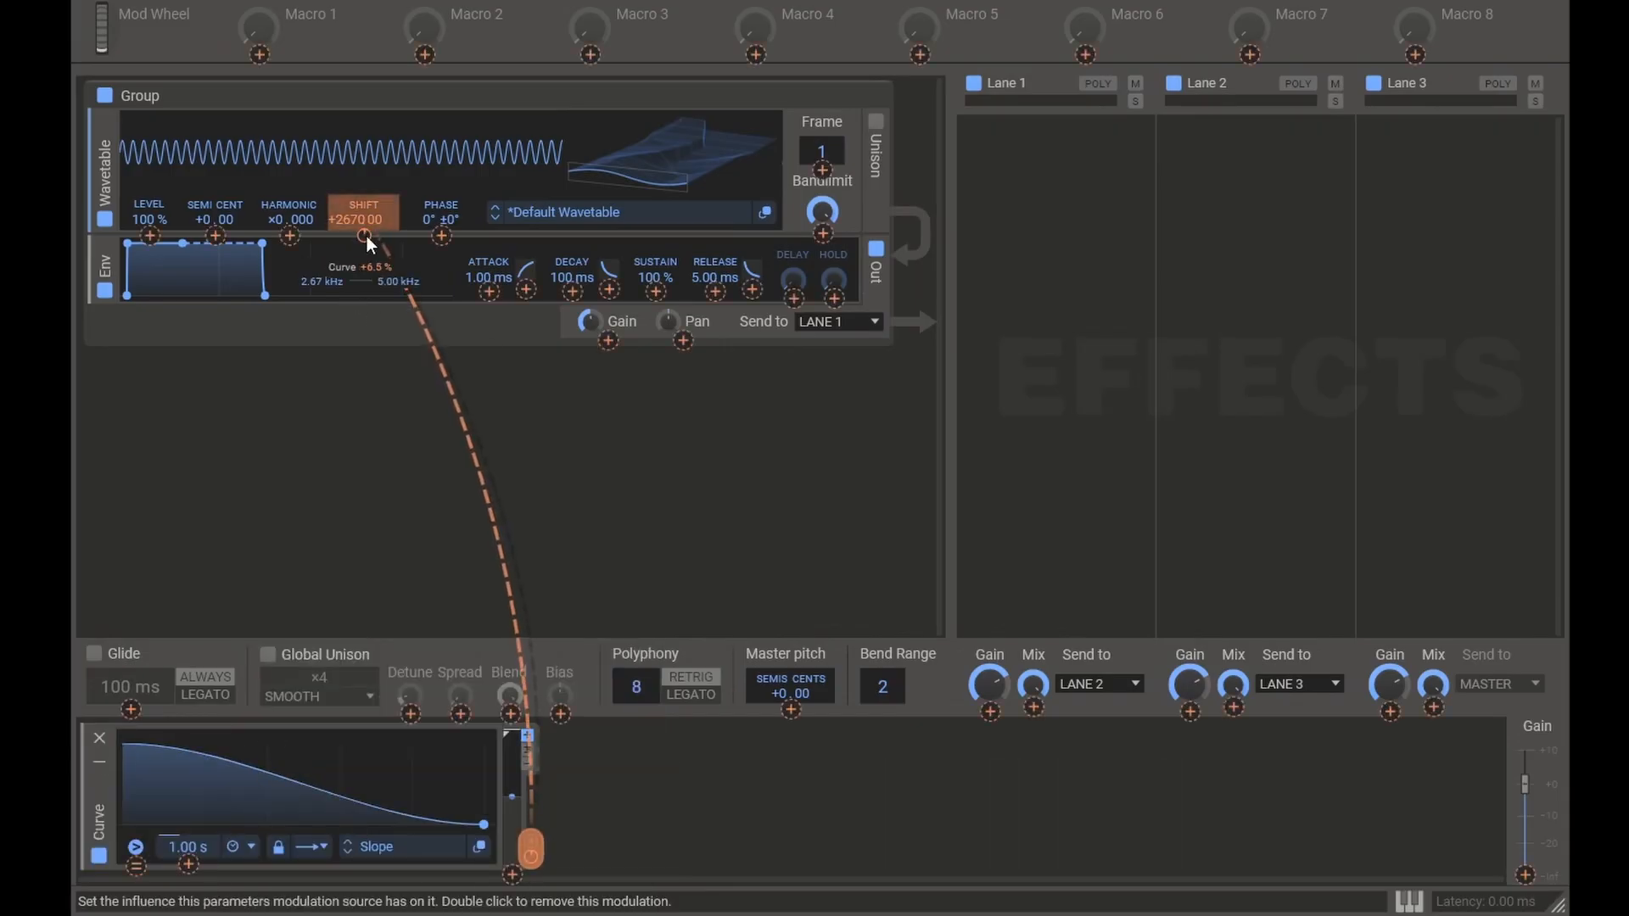
right_click(366, 236)
double_click(608, 349)
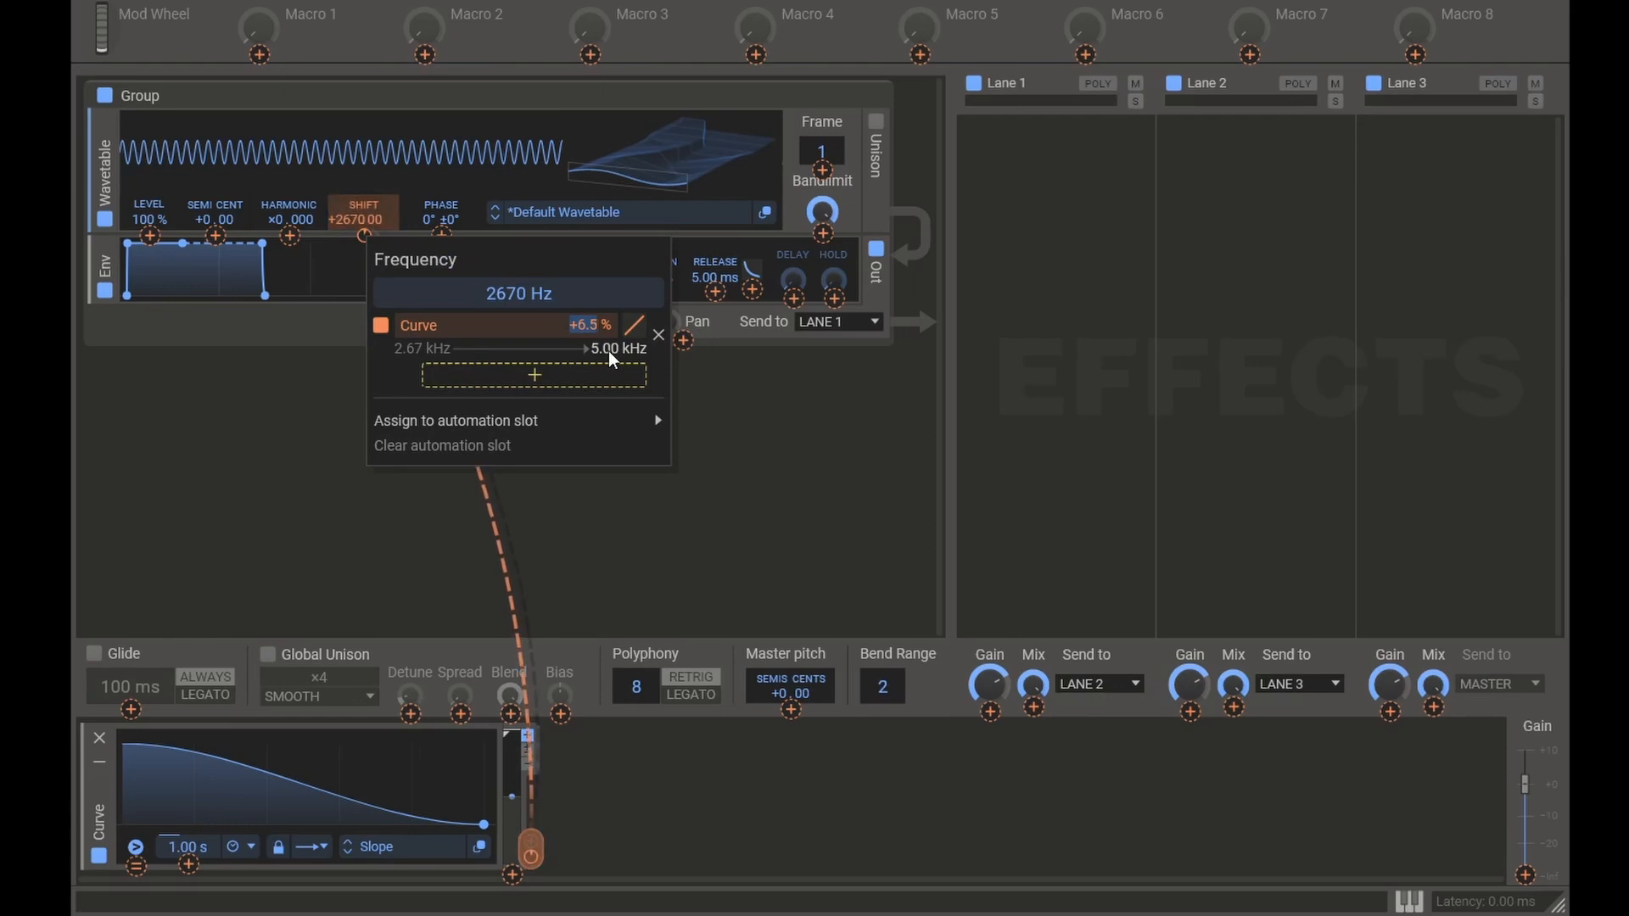
type("4000")
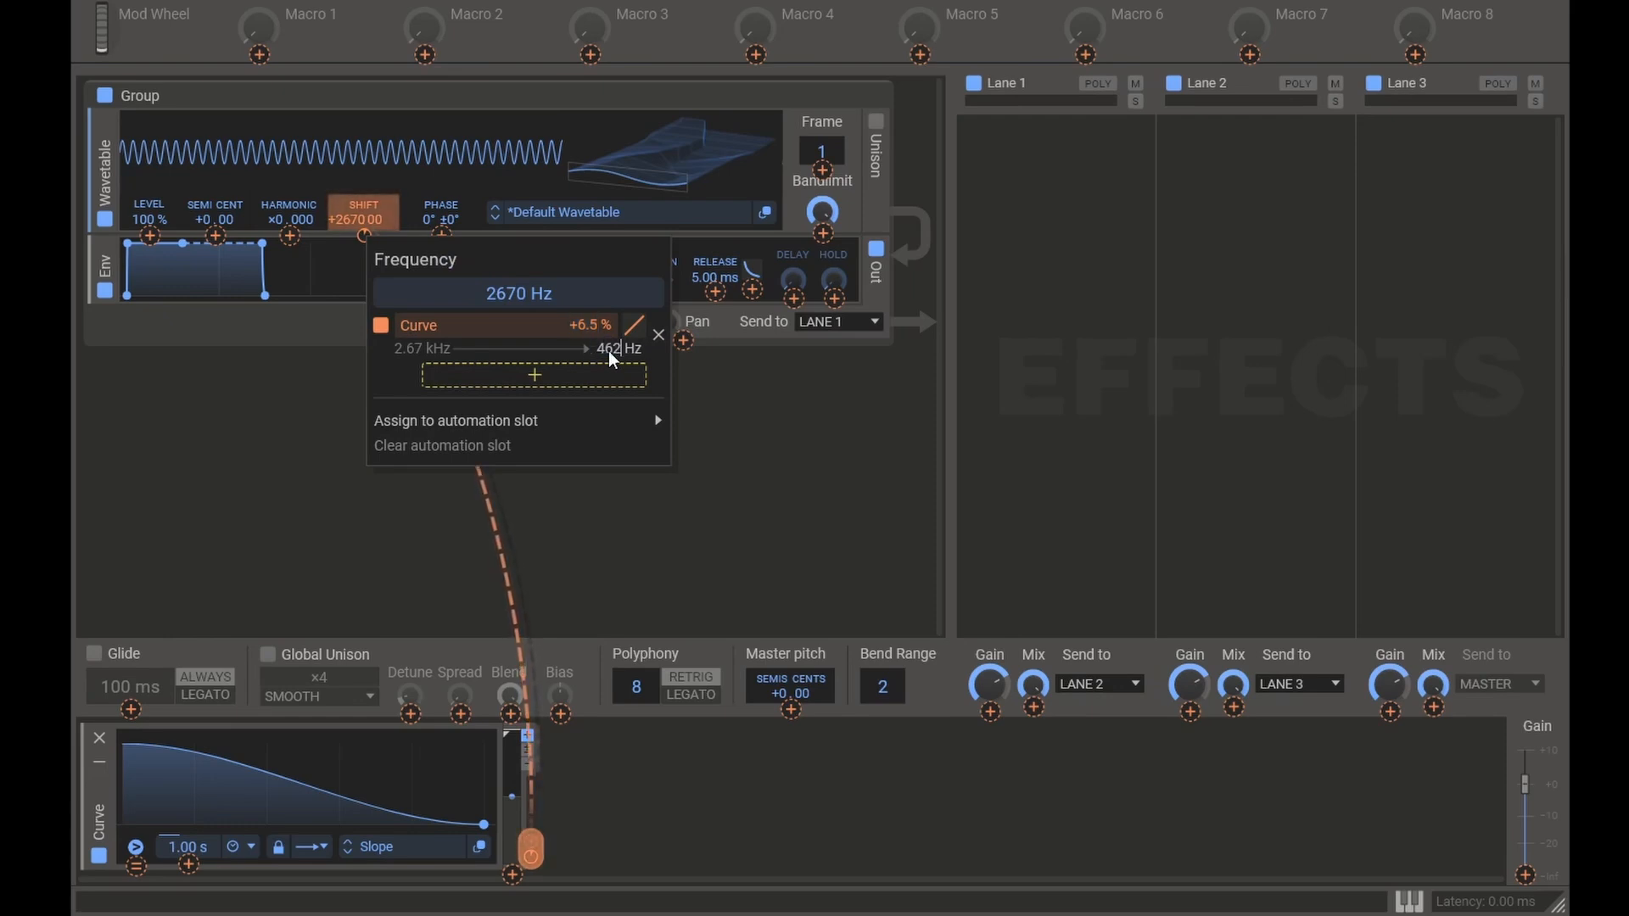
key("Return")
Step: Reshape the pitch curve to rise from zero to full level and set its rate to 64.7 ms
left_click_drag(124, 744, 83, 864)
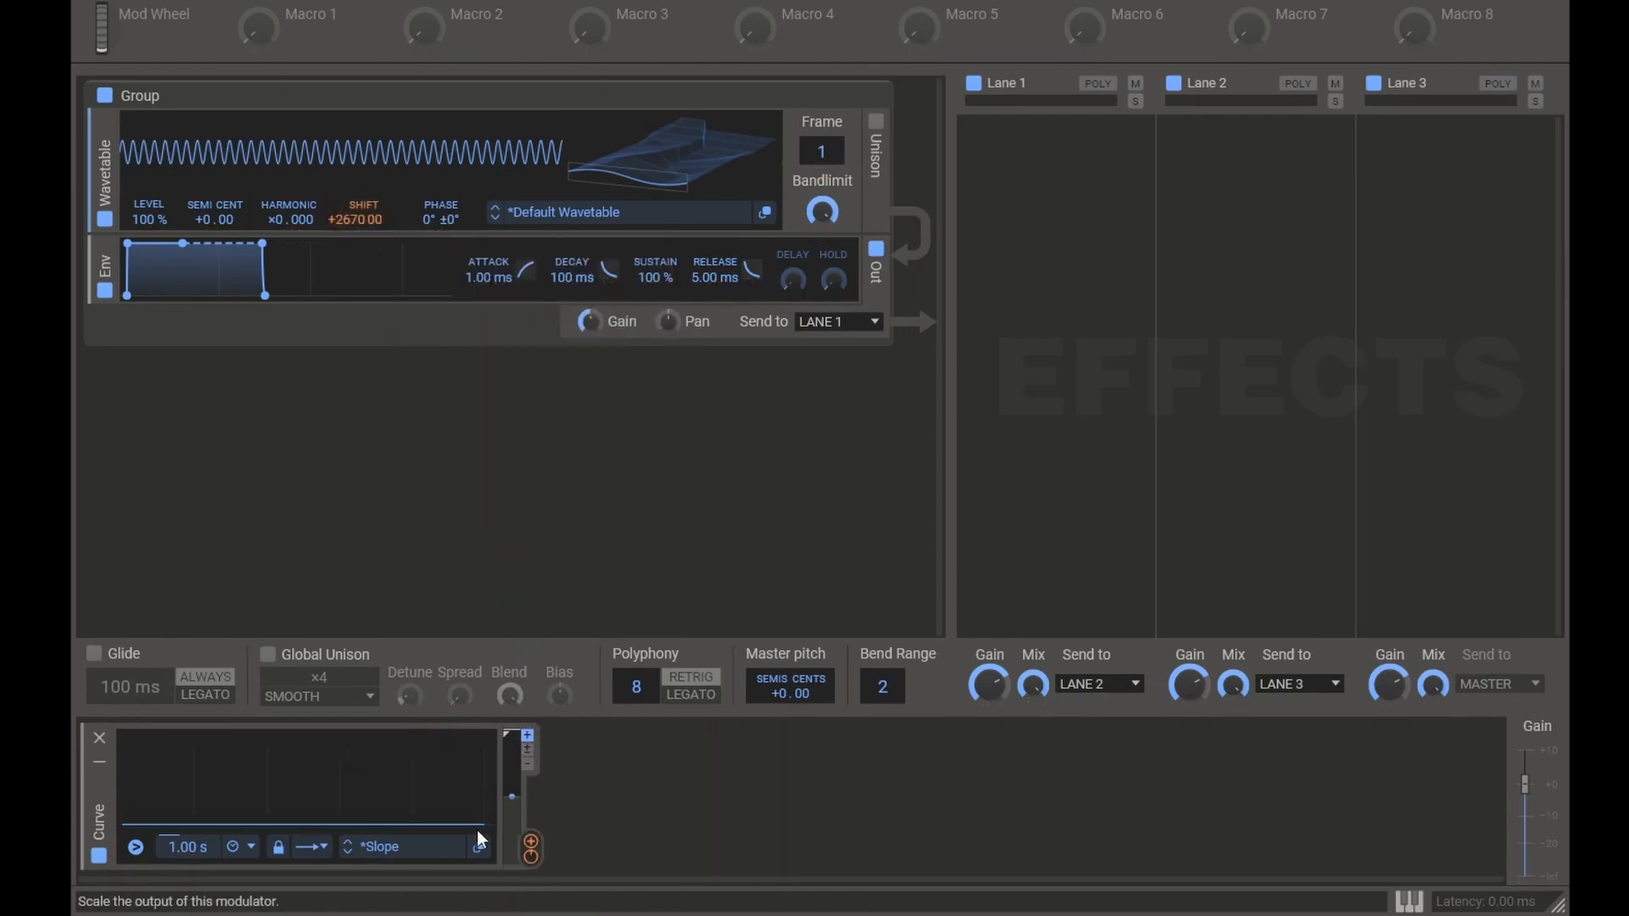
left_click_drag(480, 828, 490, 701)
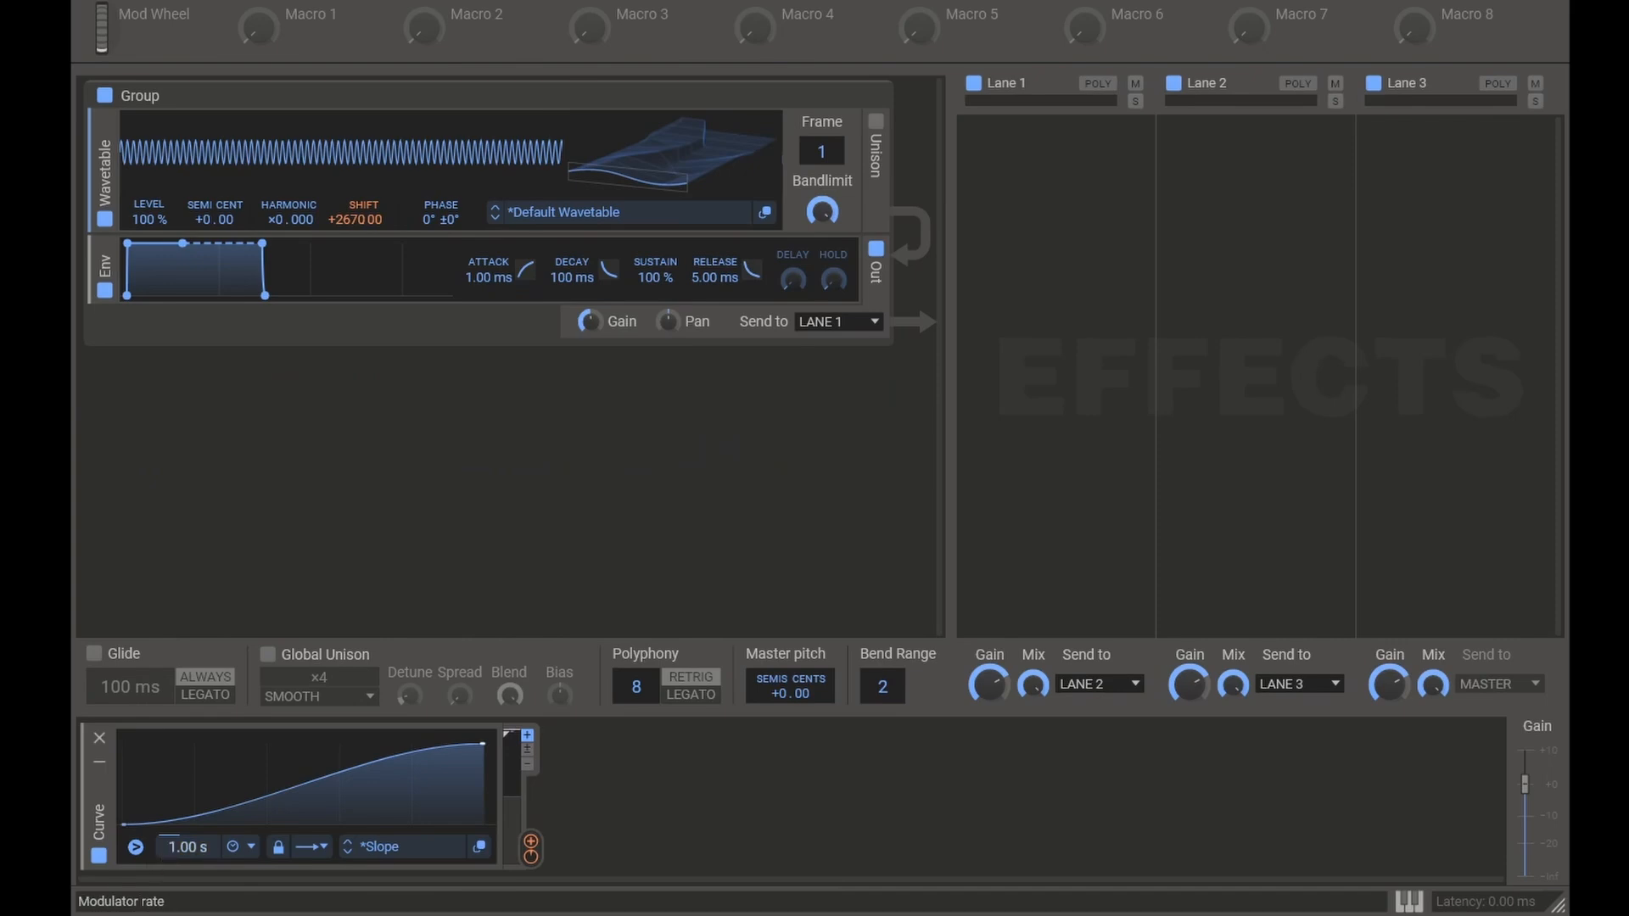
mouse_move(200, 842)
left_mouse_down()
mouse_move(195, 886)
mouse_move(200, 818)
left_mouse_up()
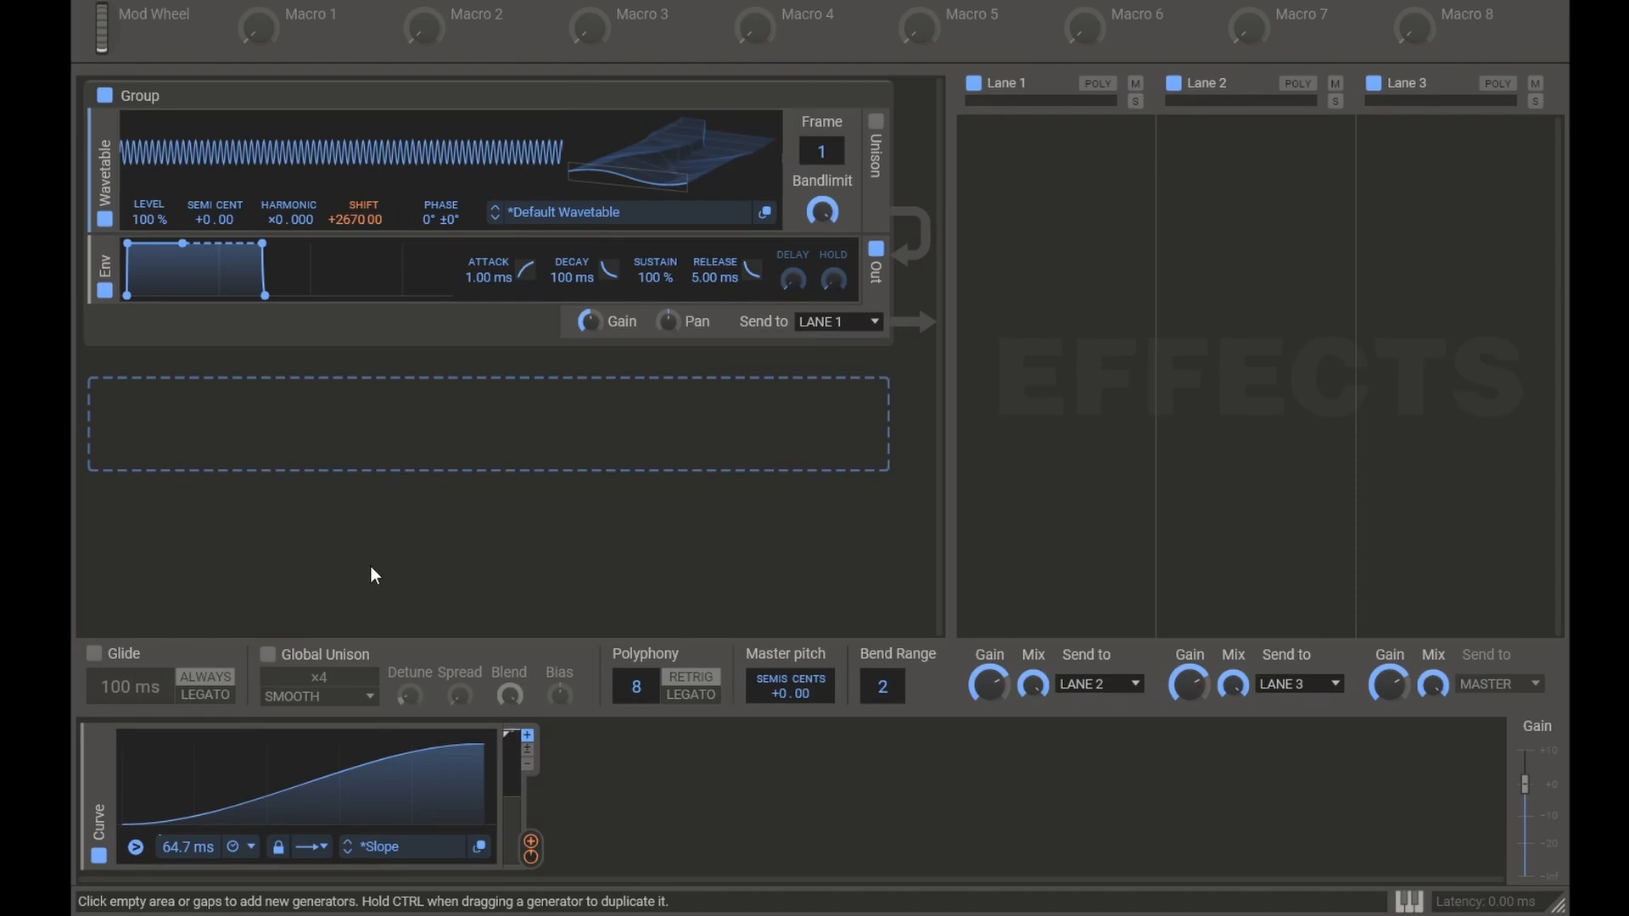
Step: Add a second Curve modulator shaped as a quick rise, slightly falling plateau and final decay, with a rate of 50.0 ms
left_click(653, 746)
left_click(691, 738)
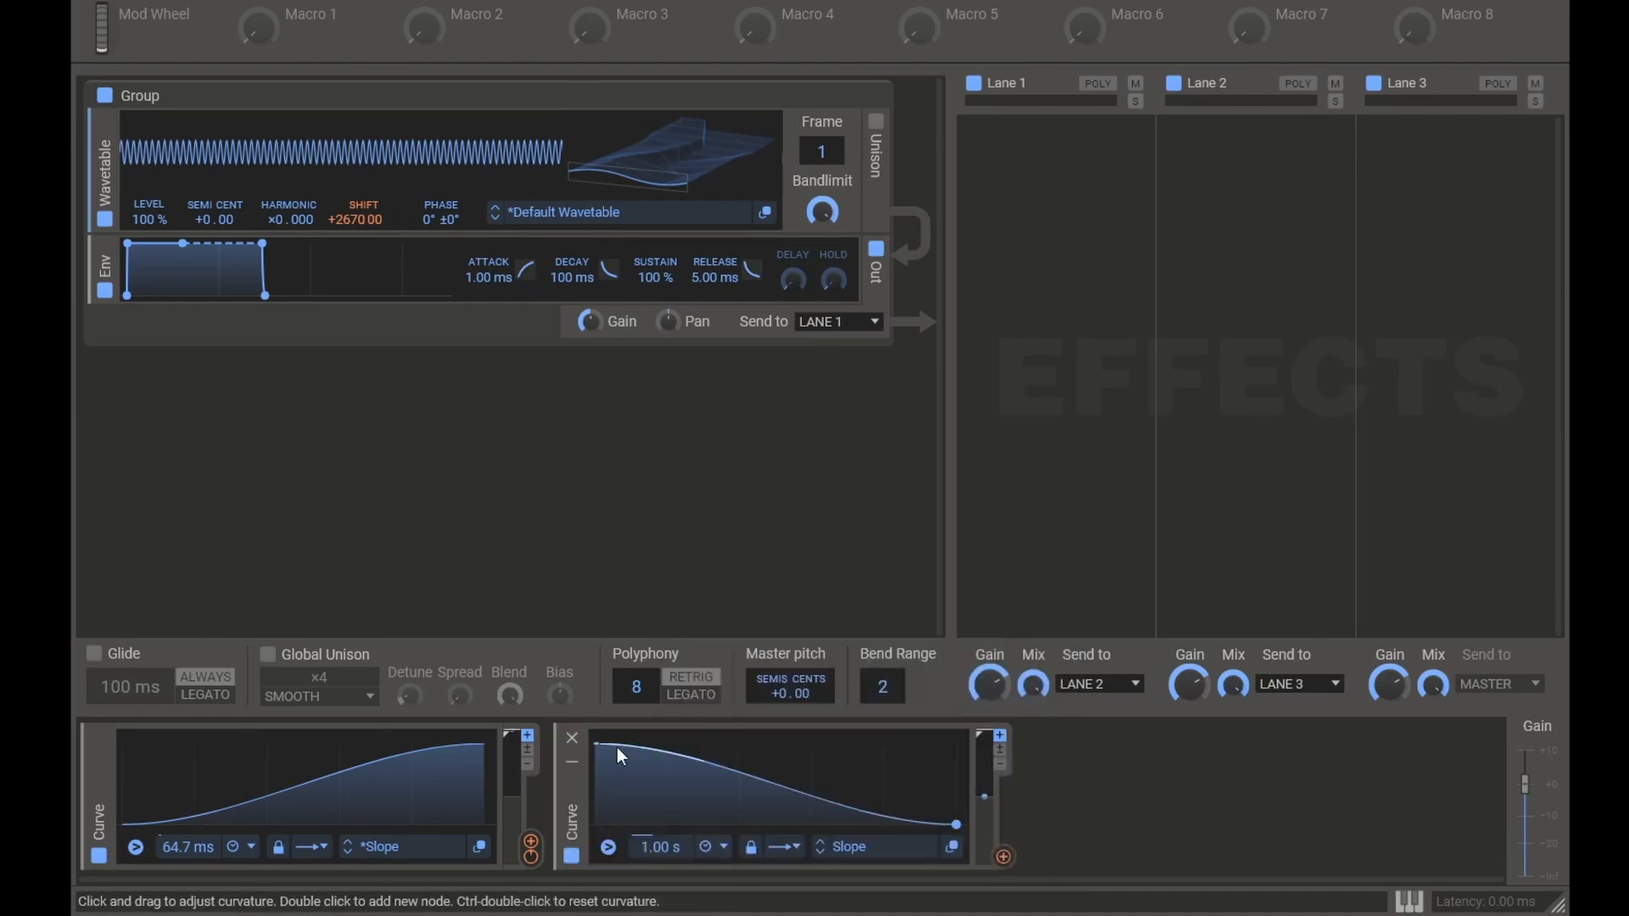
double_click(827, 786)
left_click_drag(827, 785, 818, 749)
left_click_drag(956, 825, 950, 826)
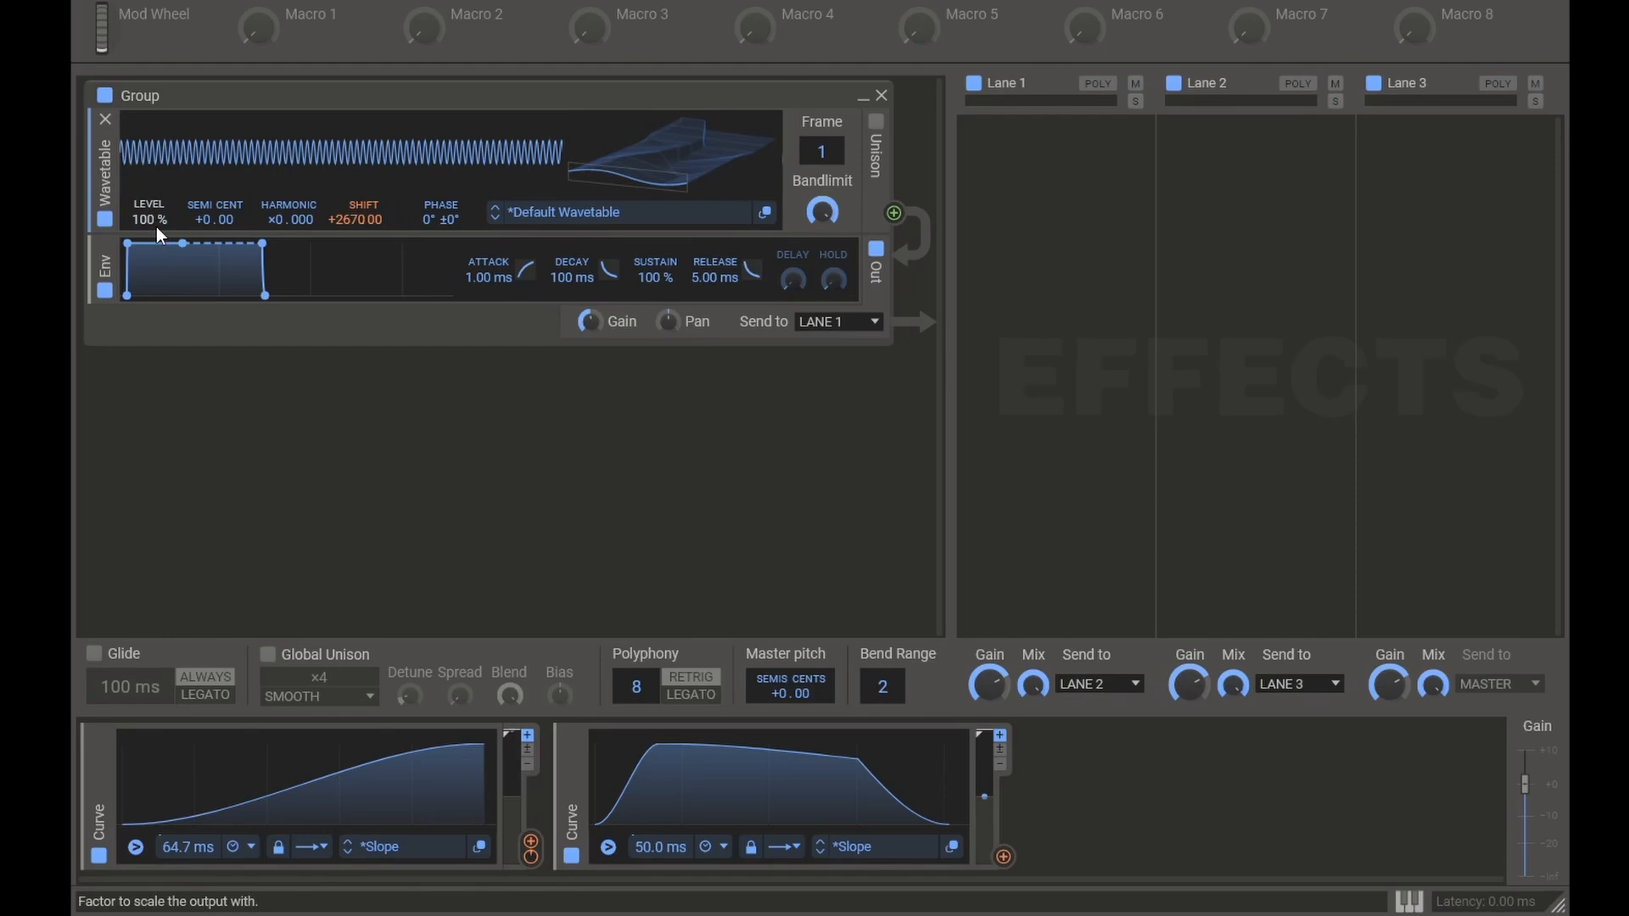
Step: Set the wavetable's Level to 0 % and modulate it with the second curve
right_click(155, 226)
type("0")
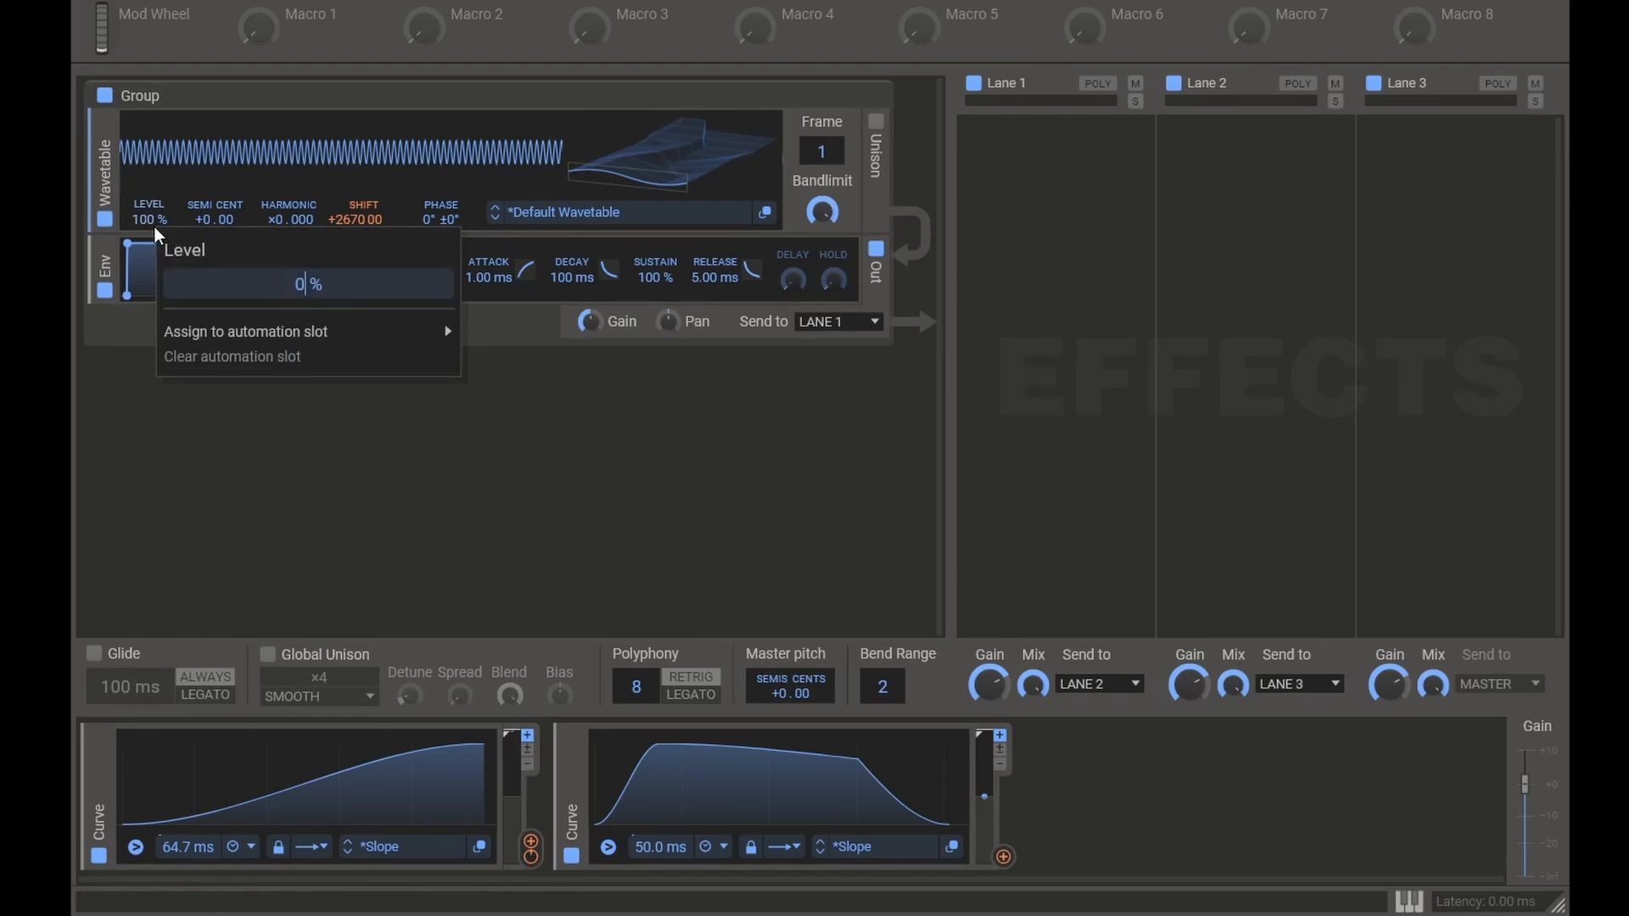
key("Return")
left_click(1003, 857)
left_click_drag(150, 235, 150, 214)
right_click(151, 237)
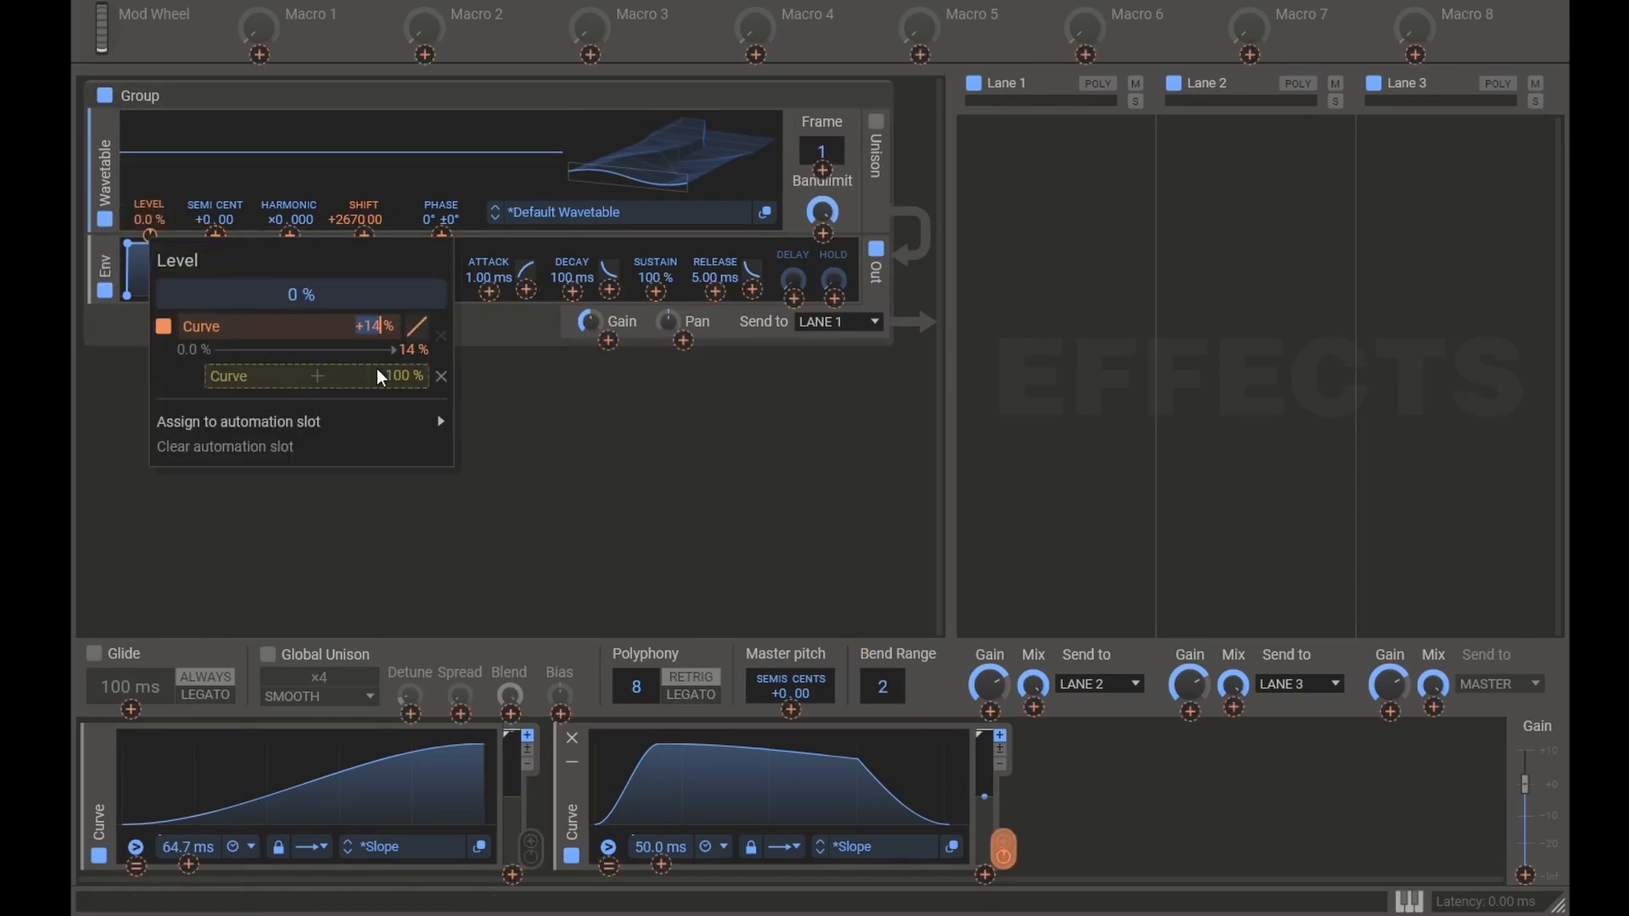
key("Escape")
key("Escape")
key("Escape")
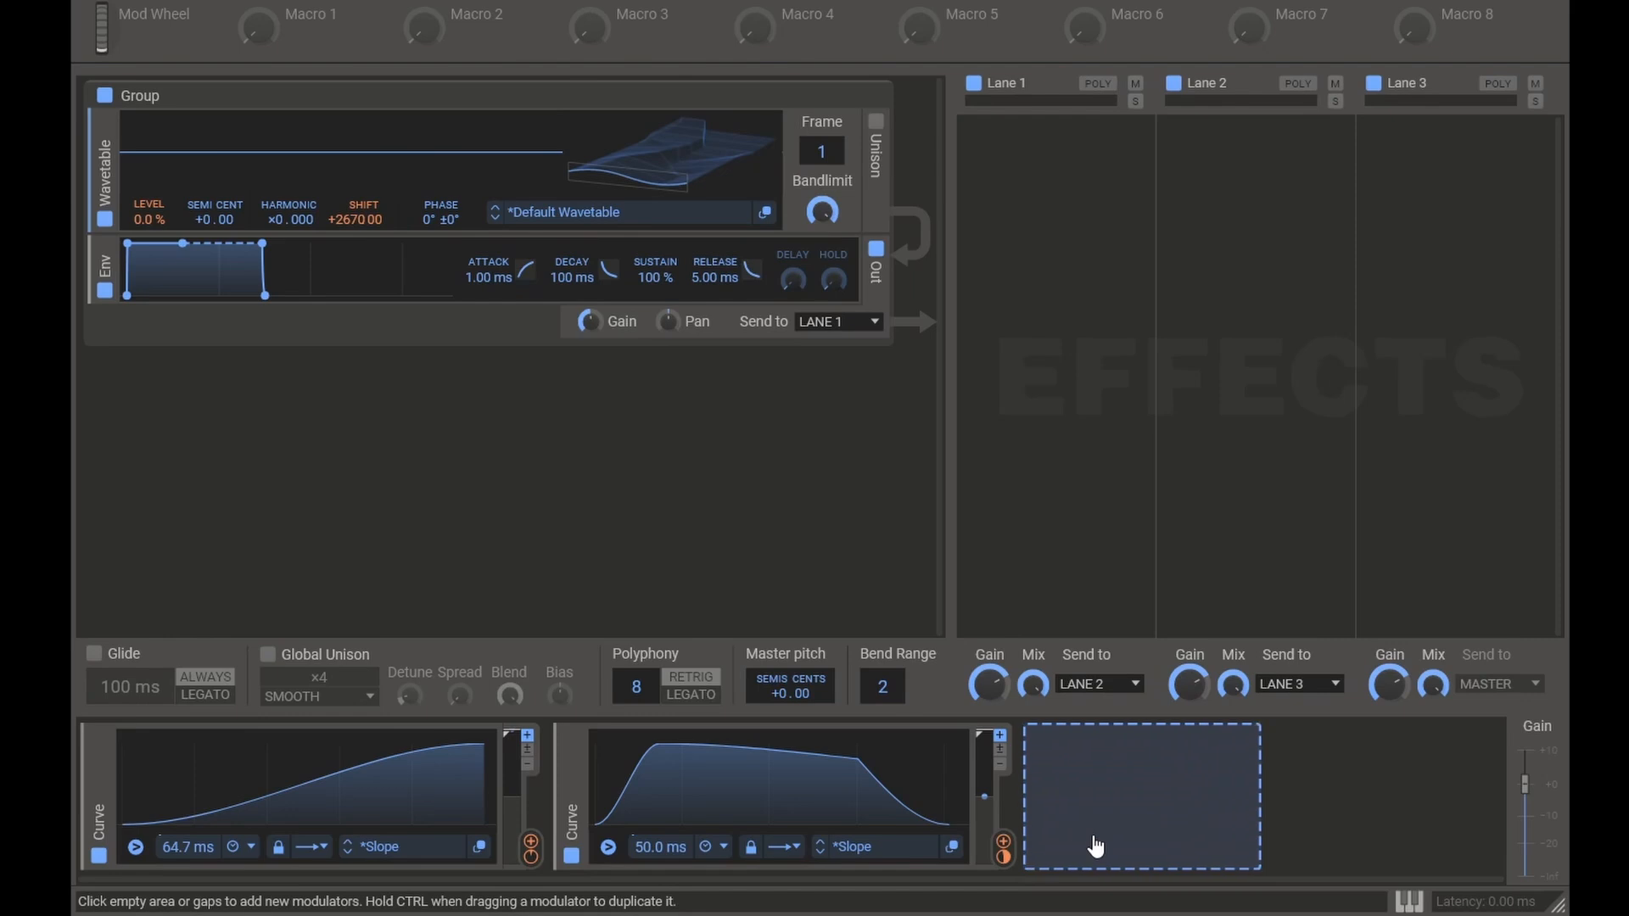
Step: Add a Random modulator at 28.80 Hz with 60 % jitter, routed to both curves' triggers and to the oscillator's Shift
left_click(1048, 801)
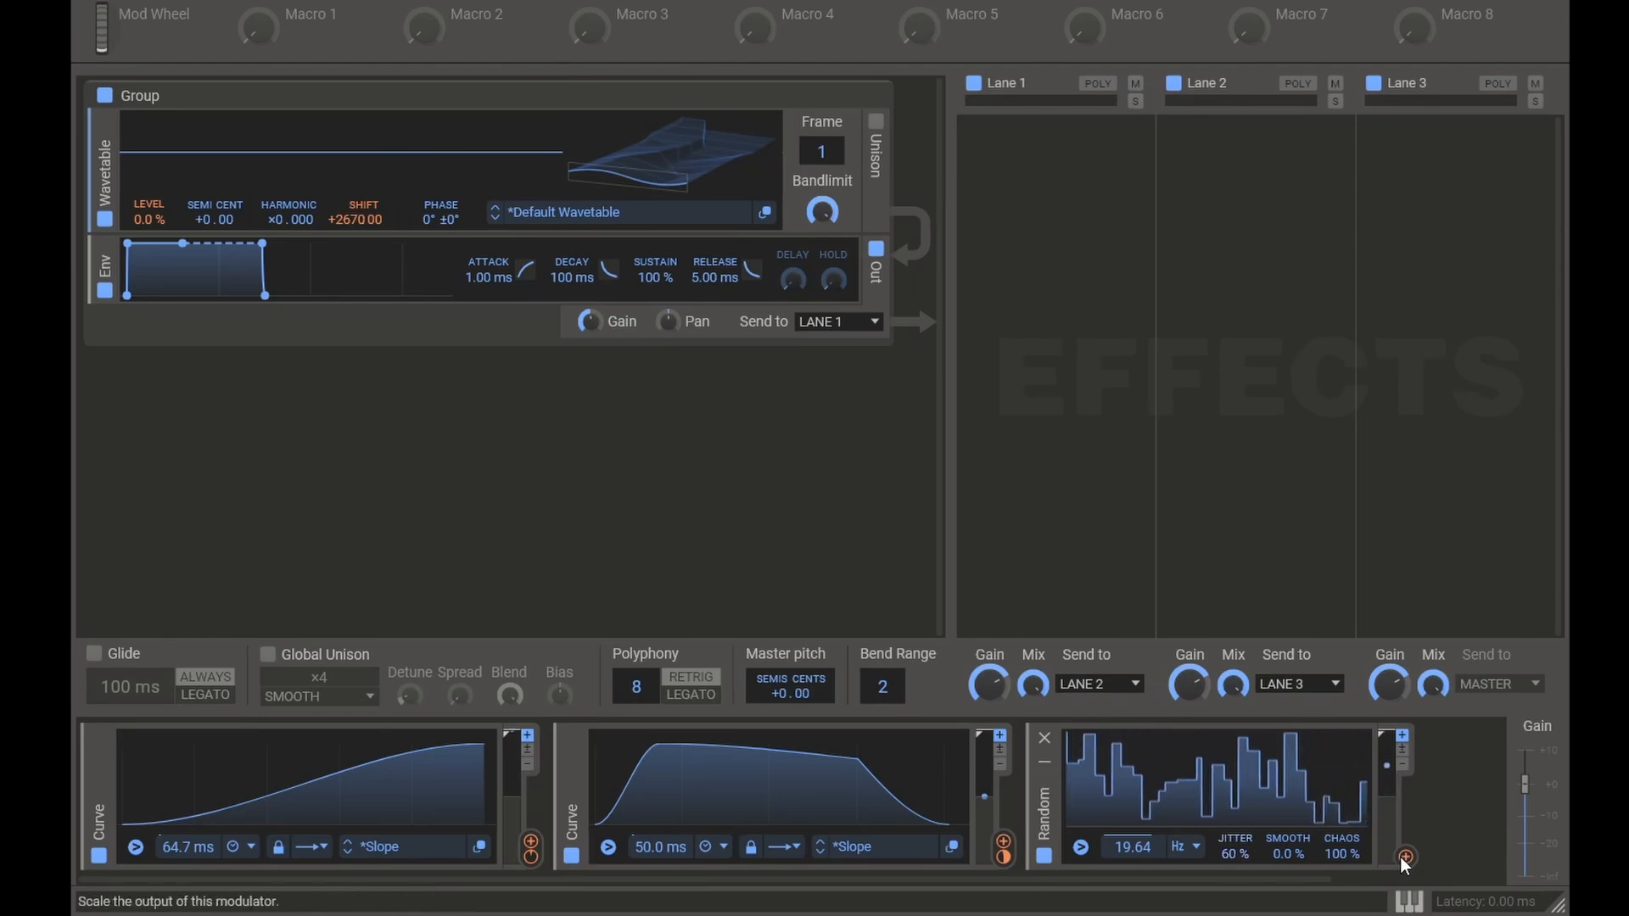
left_click_drag(1407, 857, 608, 863)
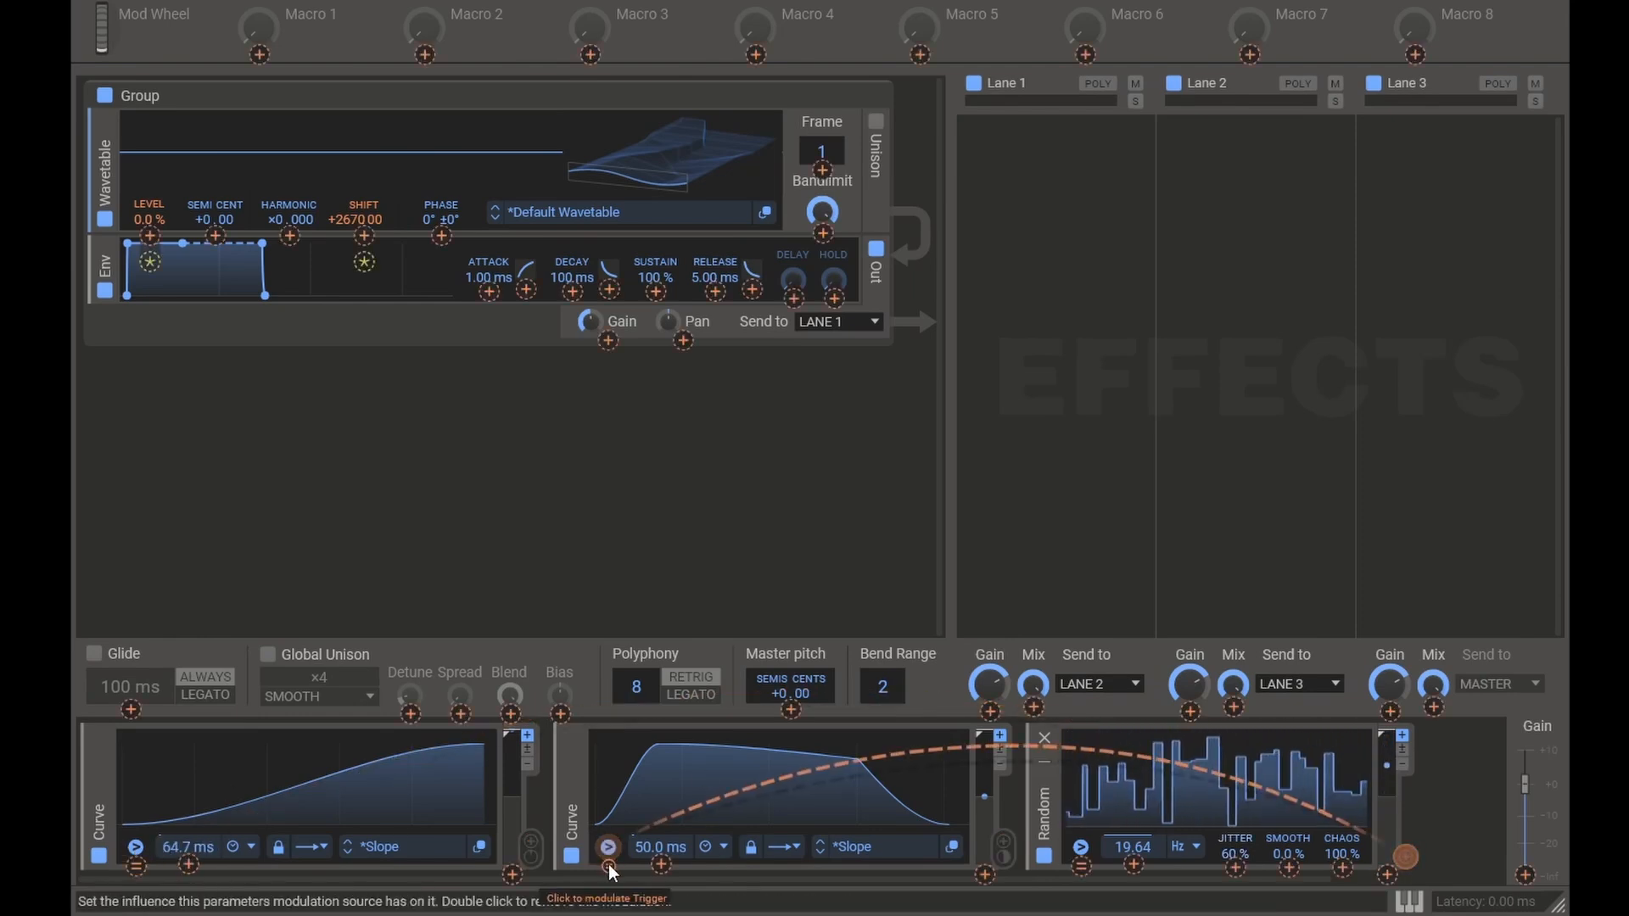
left_click(608, 864)
left_click(136, 867)
left_click_drag(1132, 846, 1133, 827)
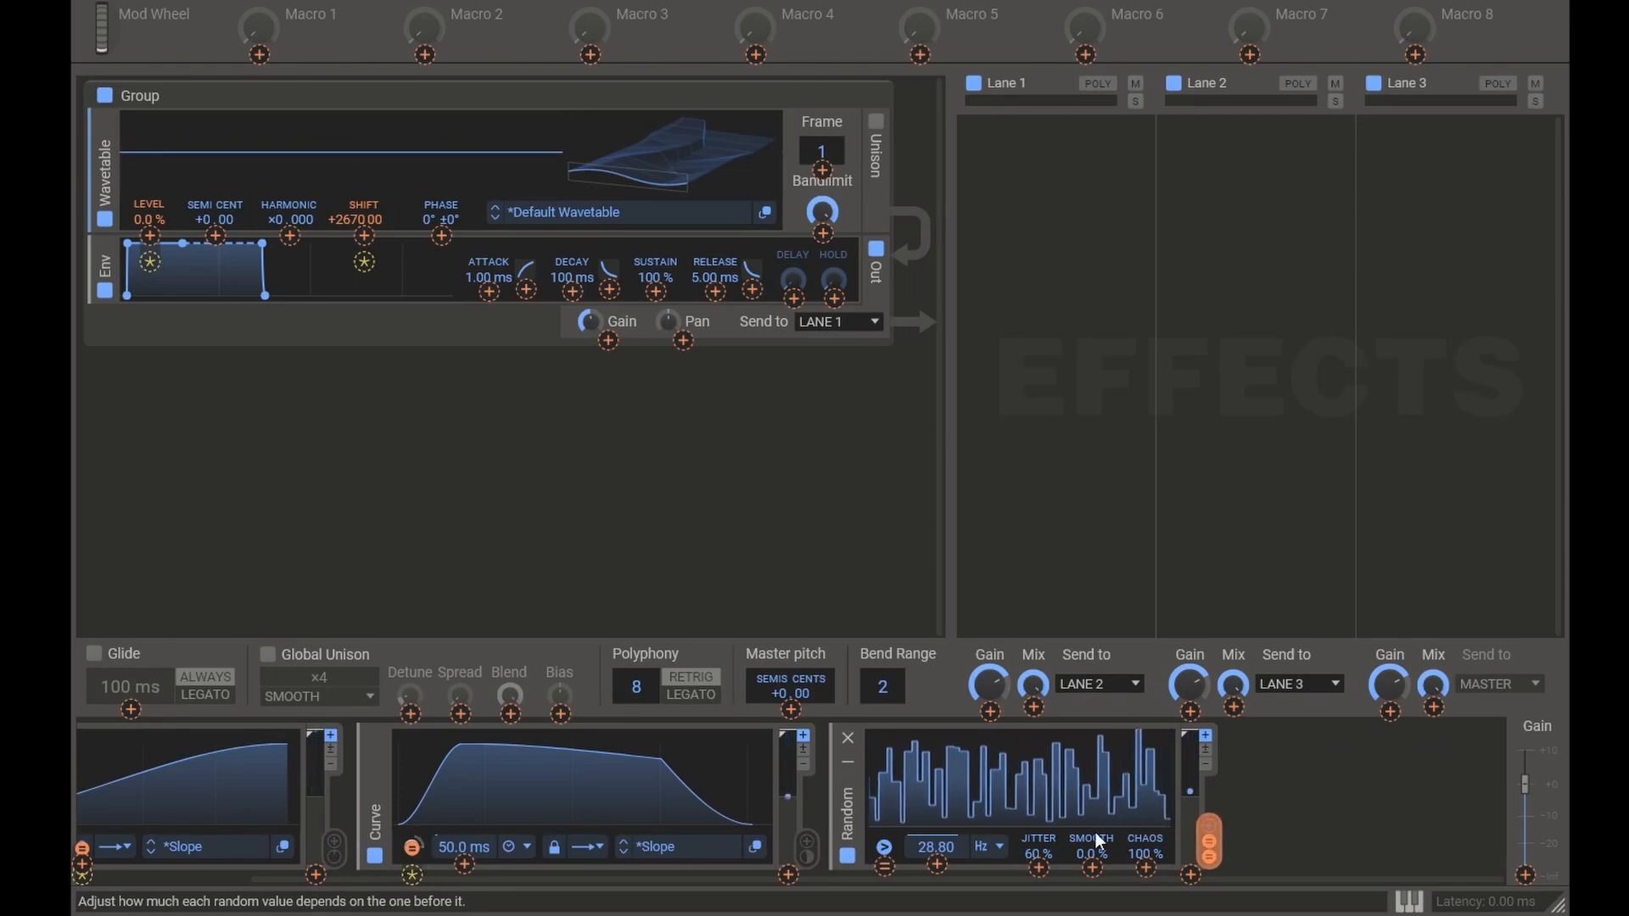
left_click_drag(1208, 840, 398, 219)
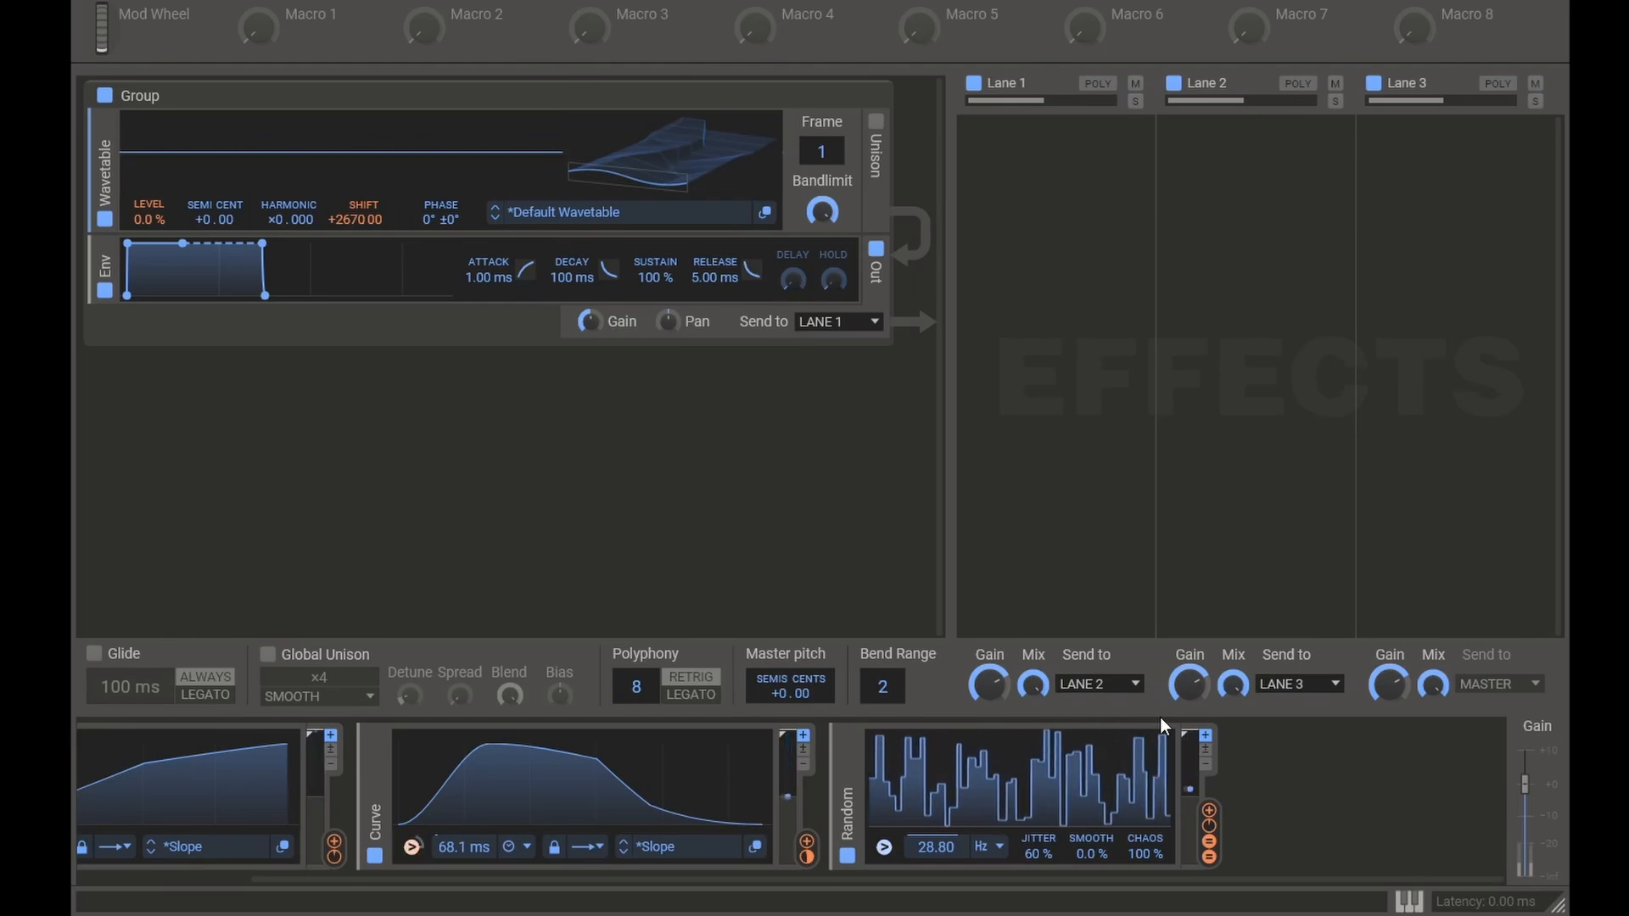
Step: Add a second Random modulator at 6.677 Hz to modulate the first one's output scale, and lower that scale to 0 %
left_click(1292, 806)
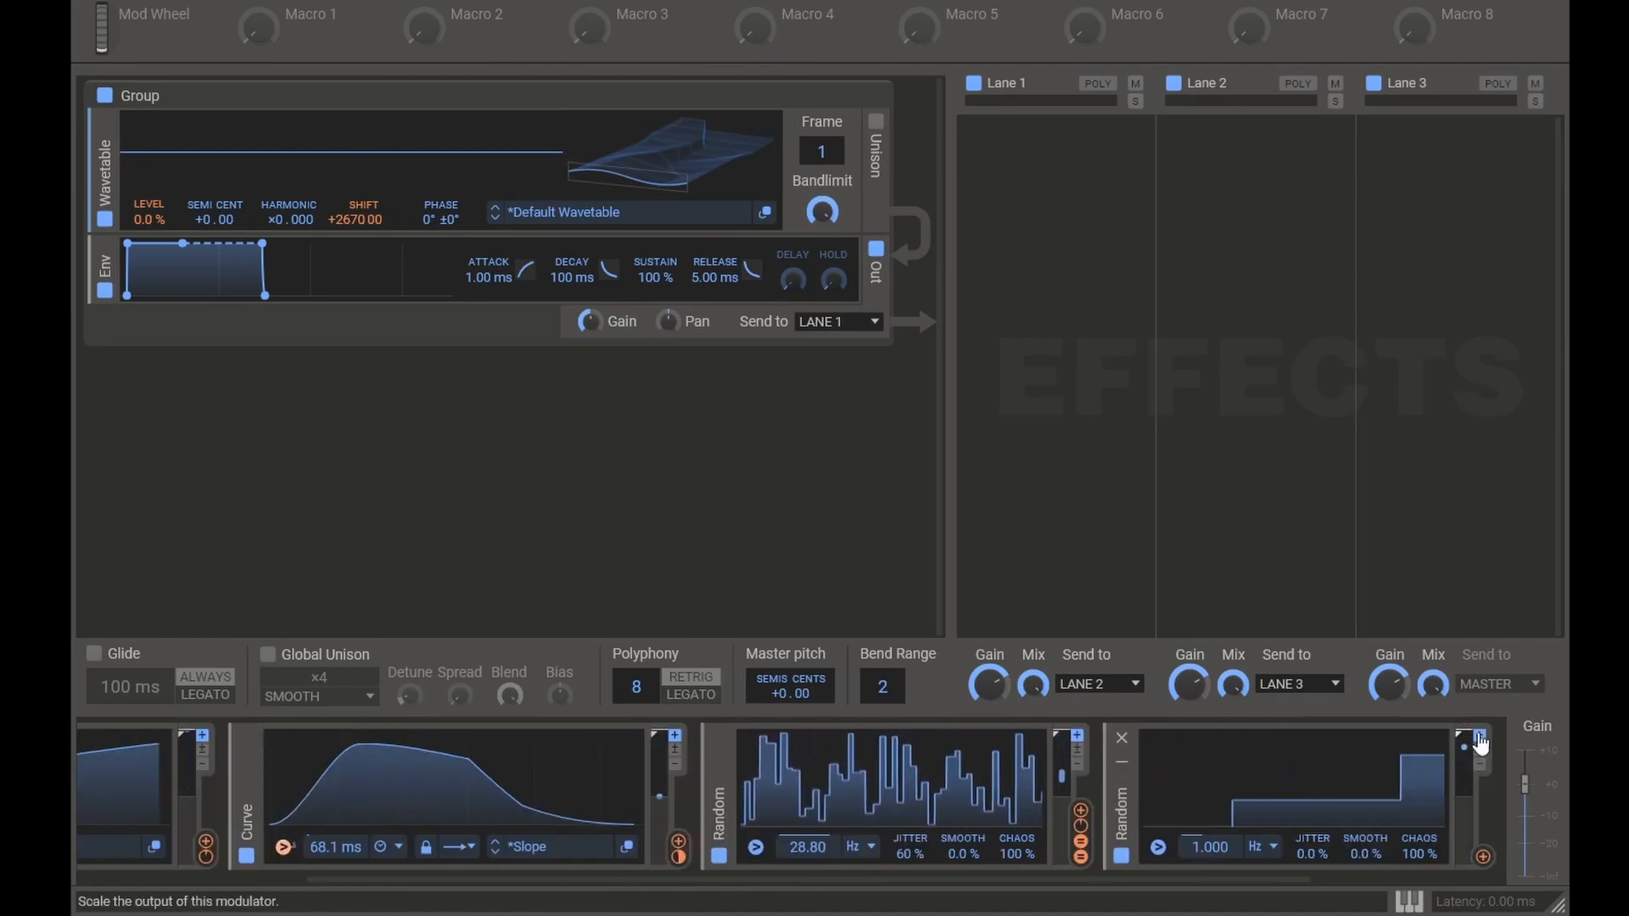
left_click_drag(1483, 856, 1062, 873)
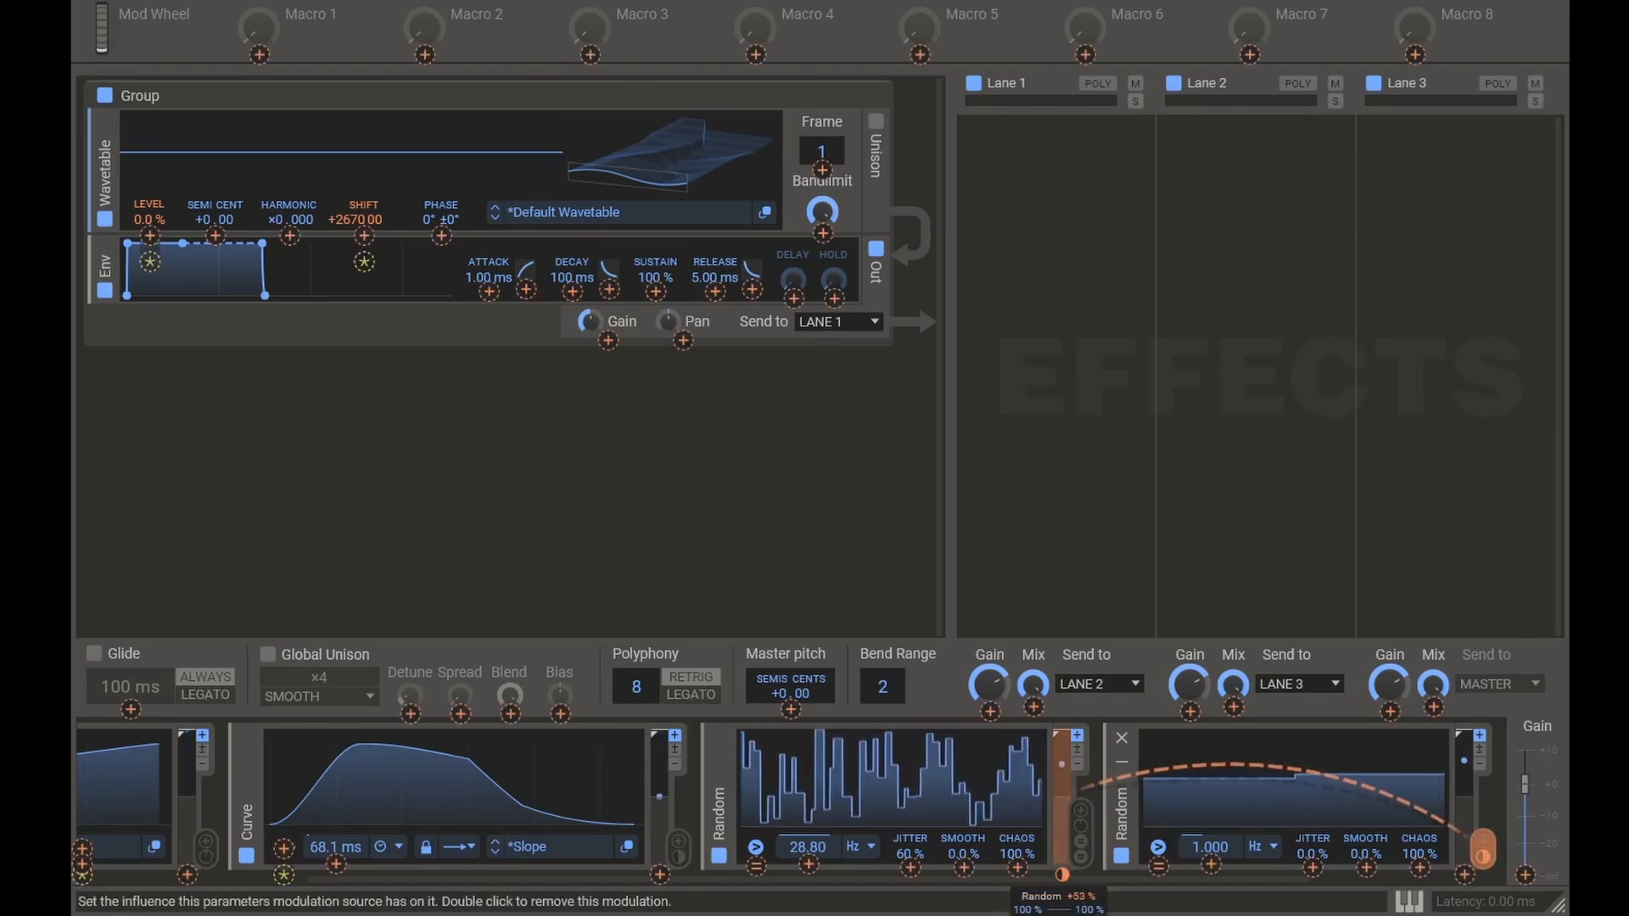
left_click(1060, 715)
left_click_drag(1061, 736, 1062, 798)
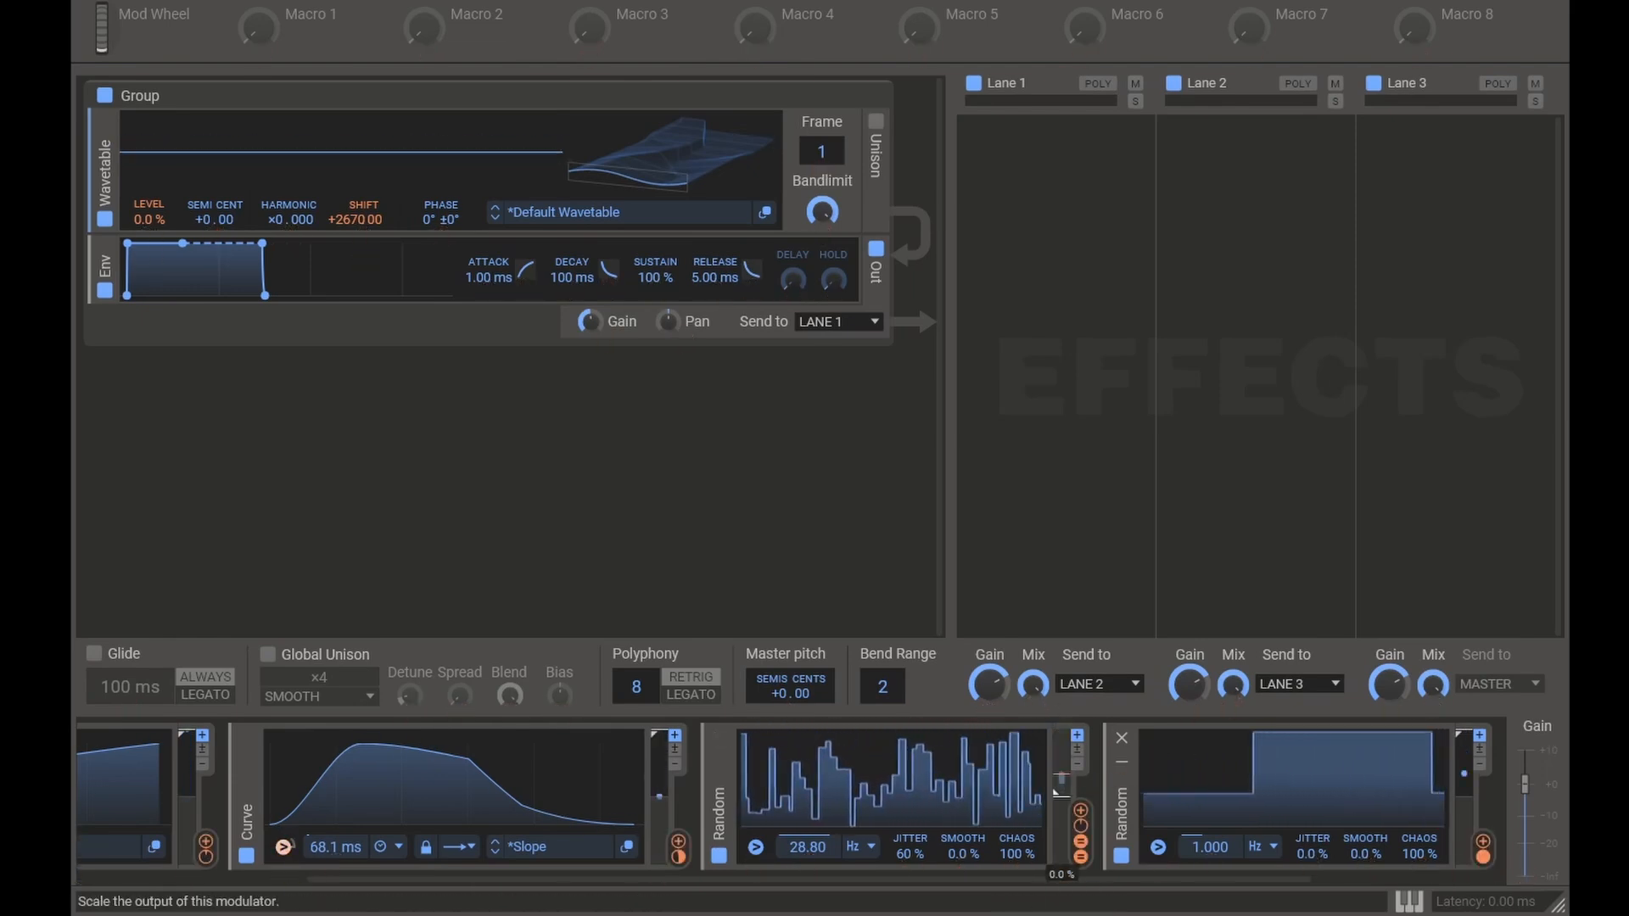
left_click_drag(1209, 846, 1211, 797)
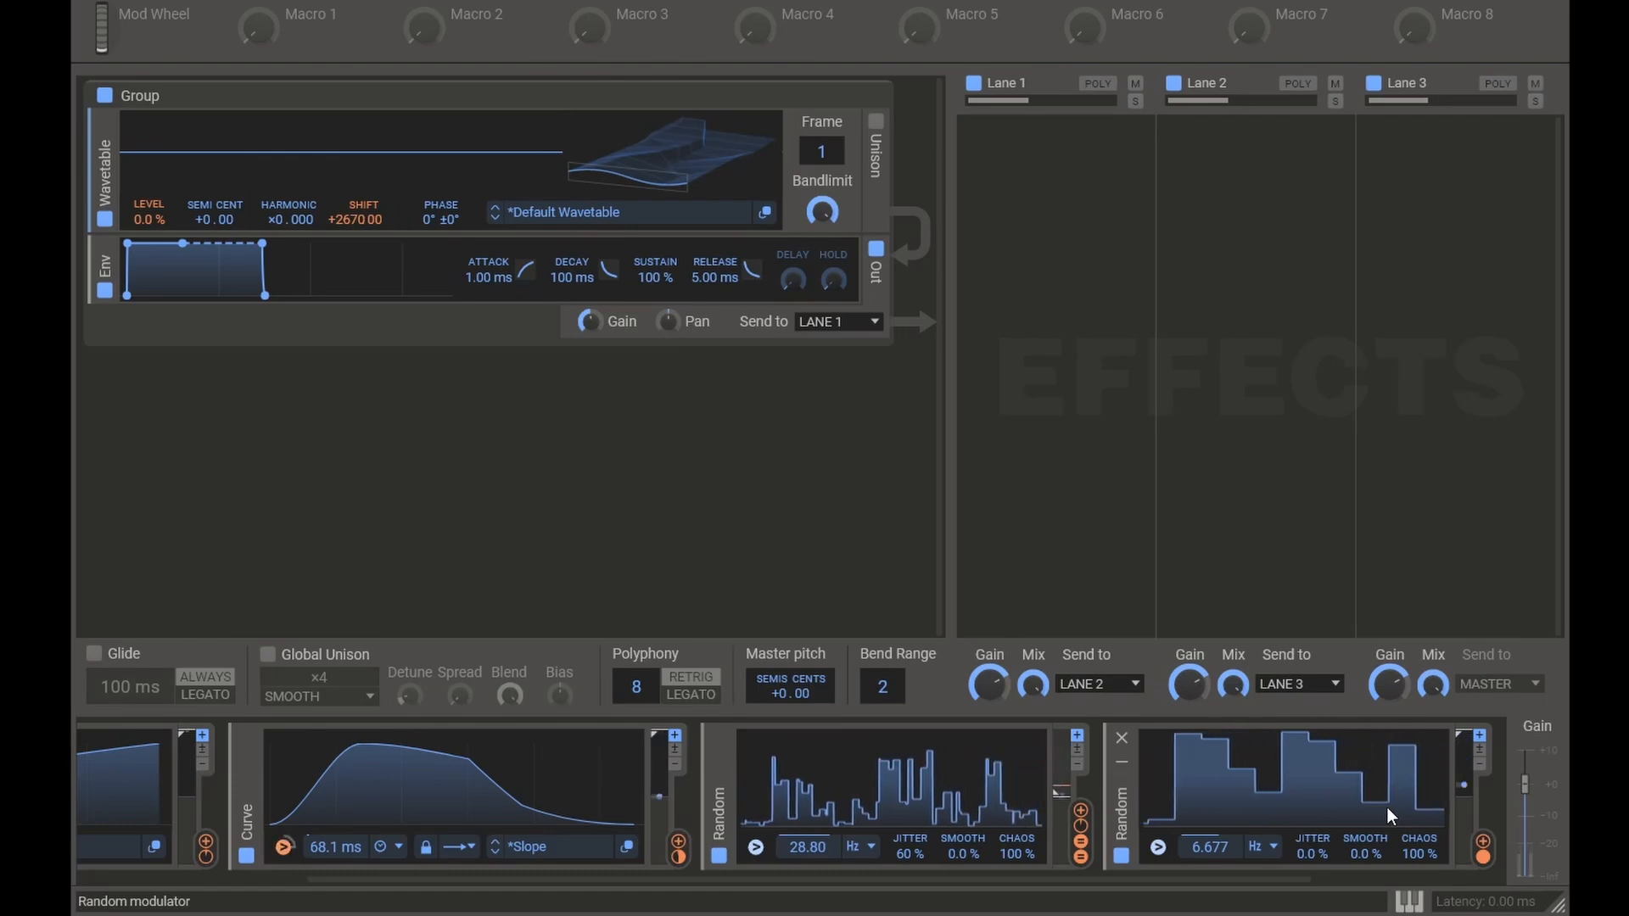
Step: Add a Reverb effect to Lane 3
left_click(1386, 620)
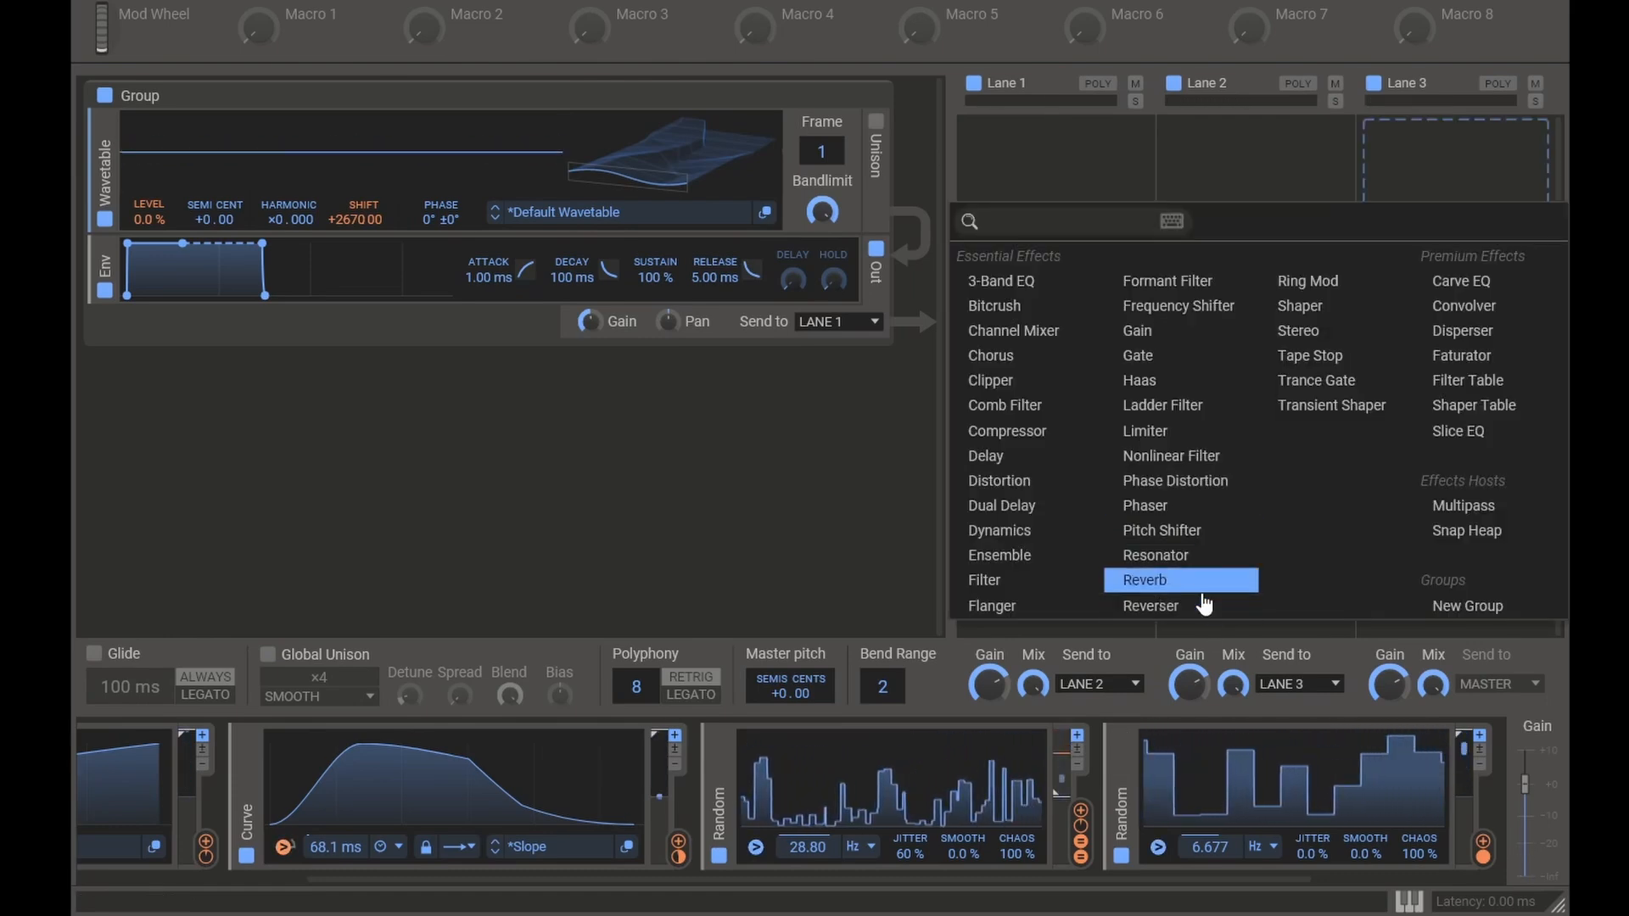
left_click(1171, 580)
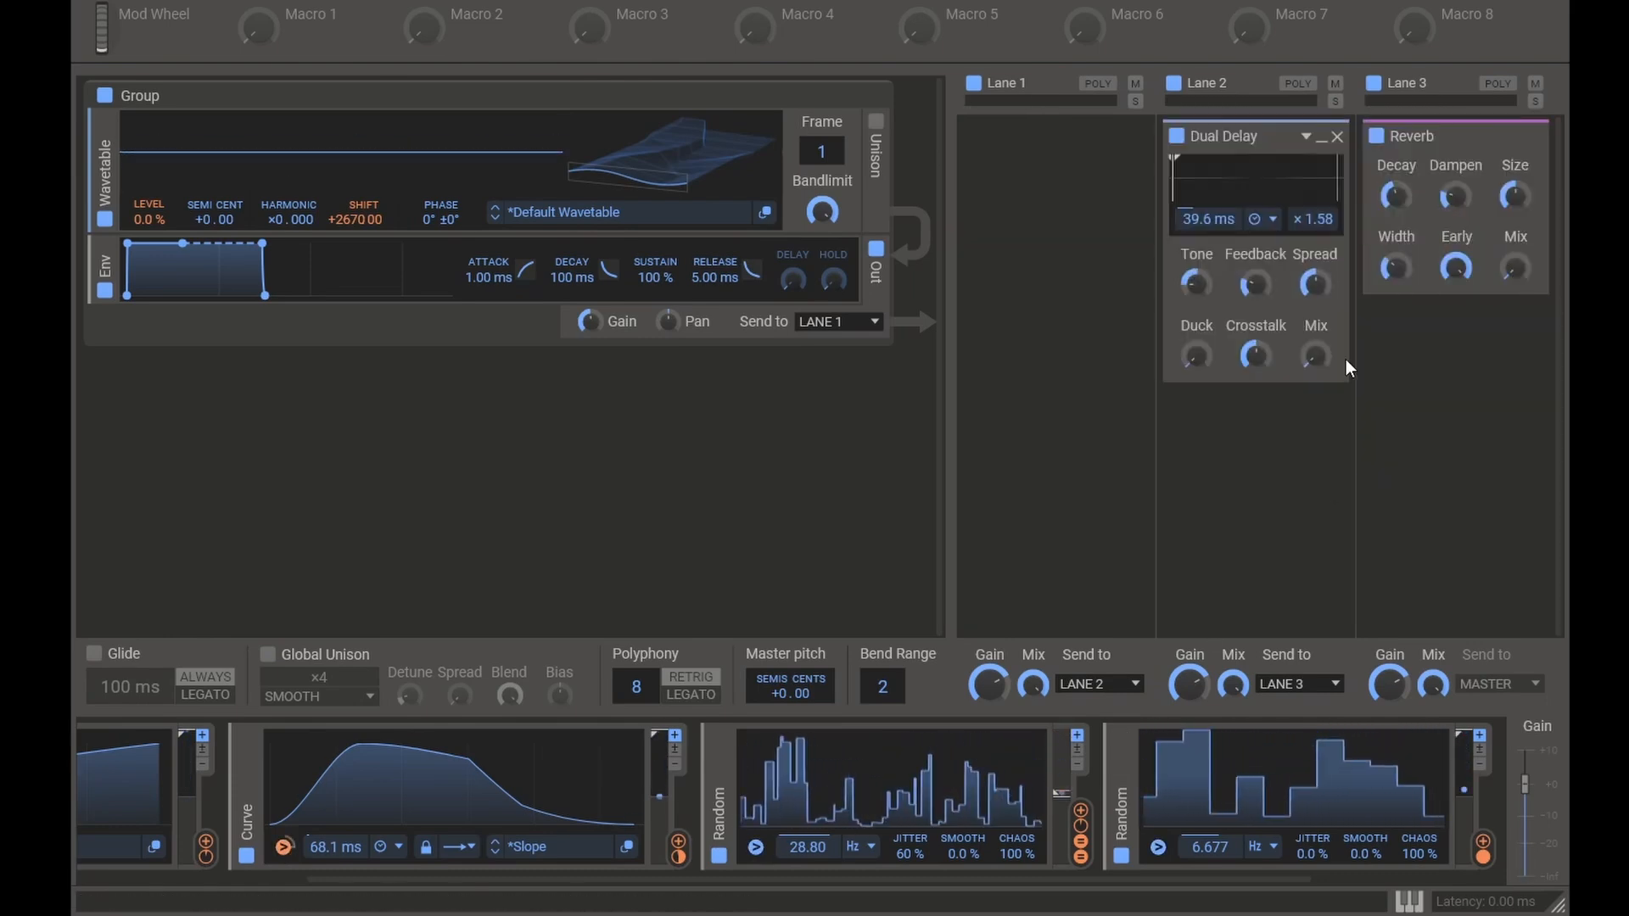